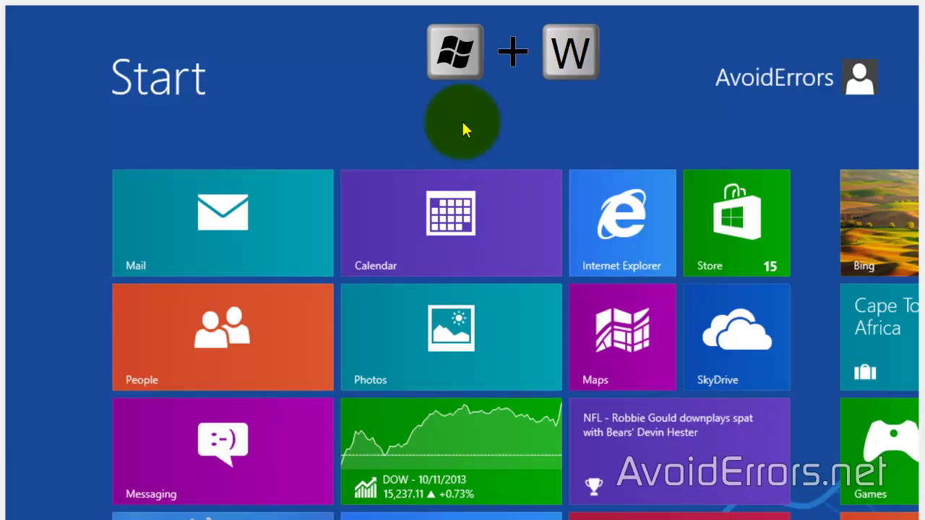
Search Windows settings for 'manage advanced sharing' to reach the Advanced sharing settings page
key(super+w)
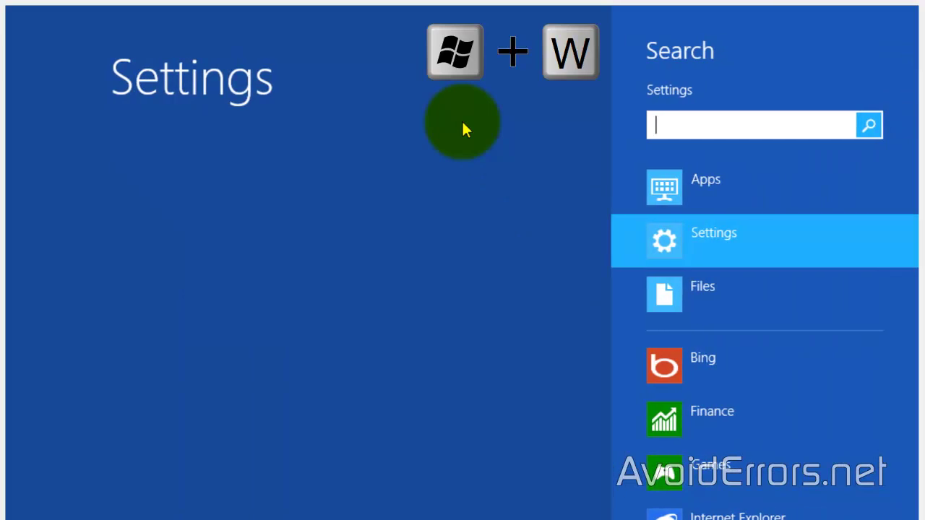
text(manage advanced sharing)
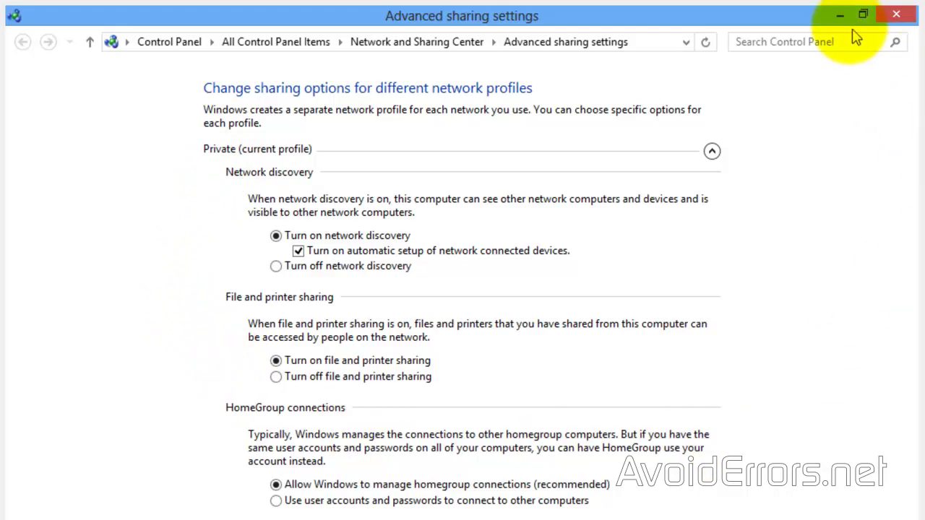
Show the Computer Name tab of System Properties to confirm the workgroup is WORKGROUP
click(836, 16)
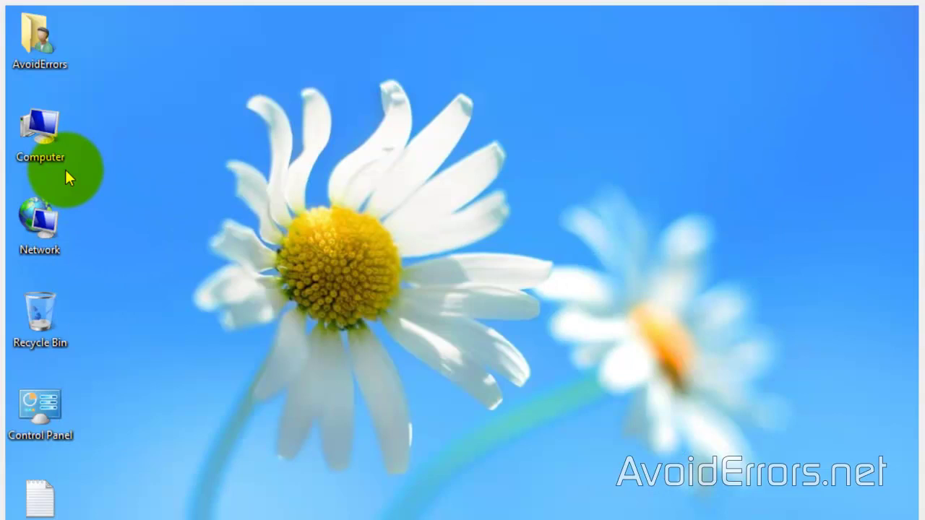
right_click(31, 135)
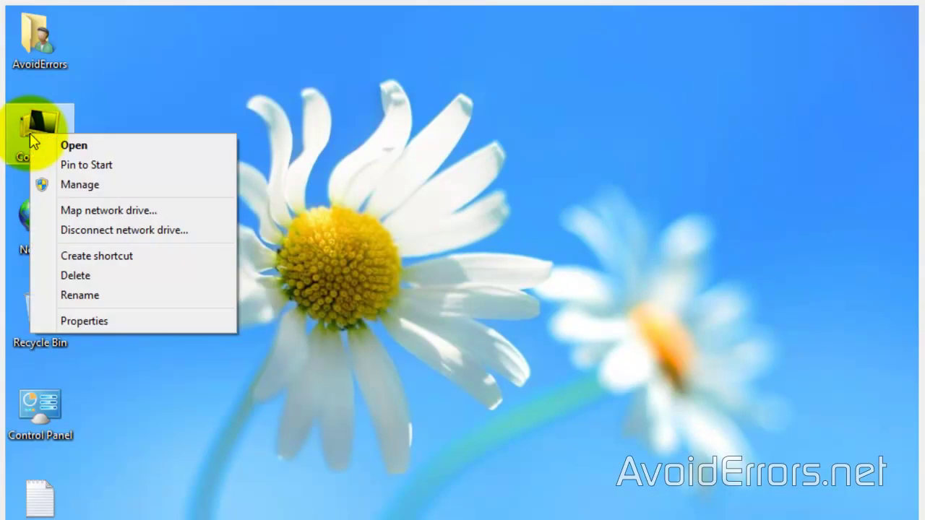
click(42, 323)
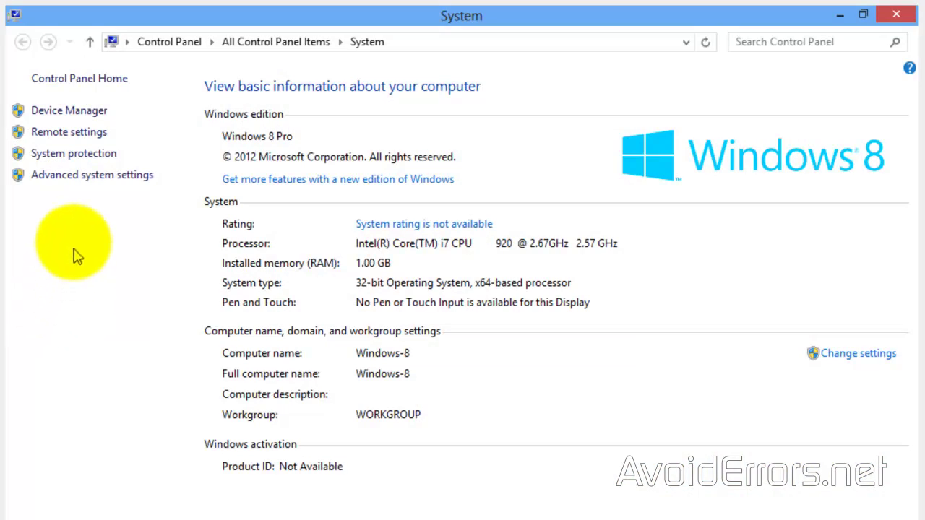
click(87, 178)
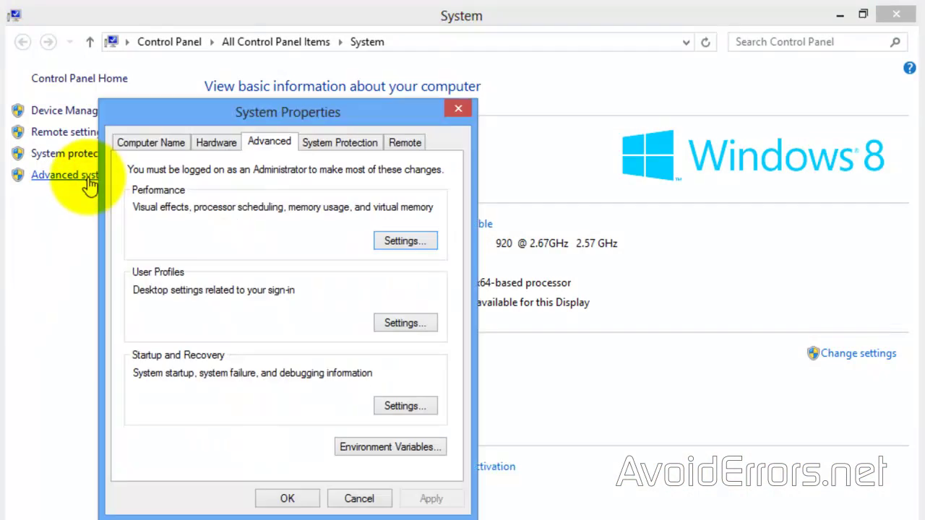
click(169, 151)
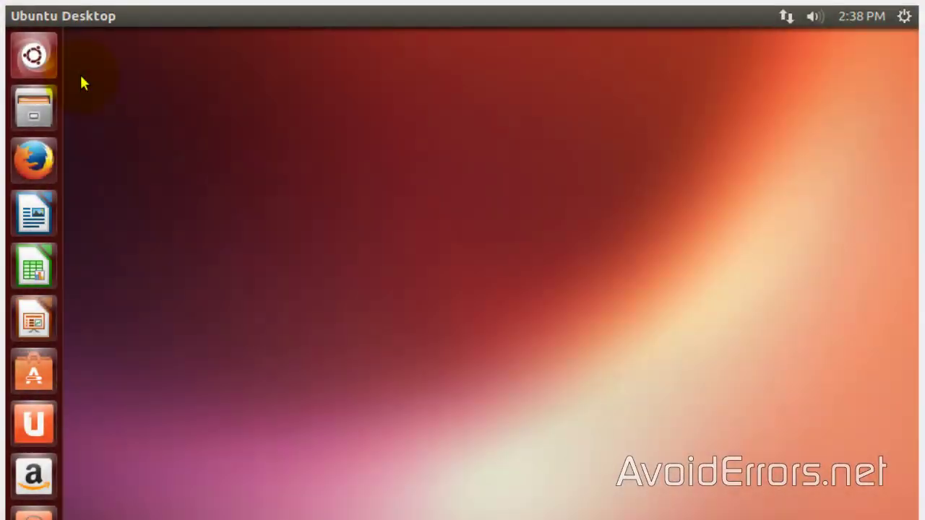
Search the Dash for 'terminal' and launch the Terminal
click(34, 56)
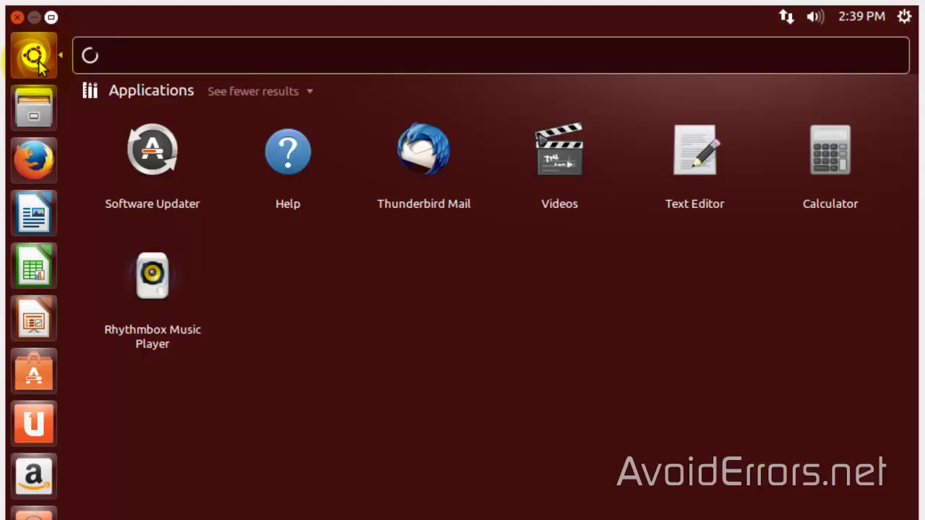
text(terminal)
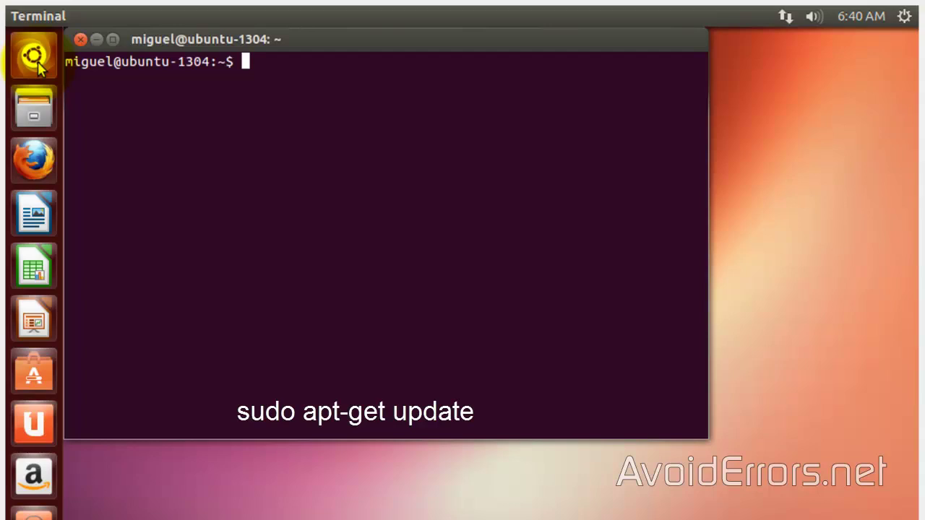
Run sudo apt-get update, authorizing with the sudo password, then enter clear
text(sudo apt-get update)
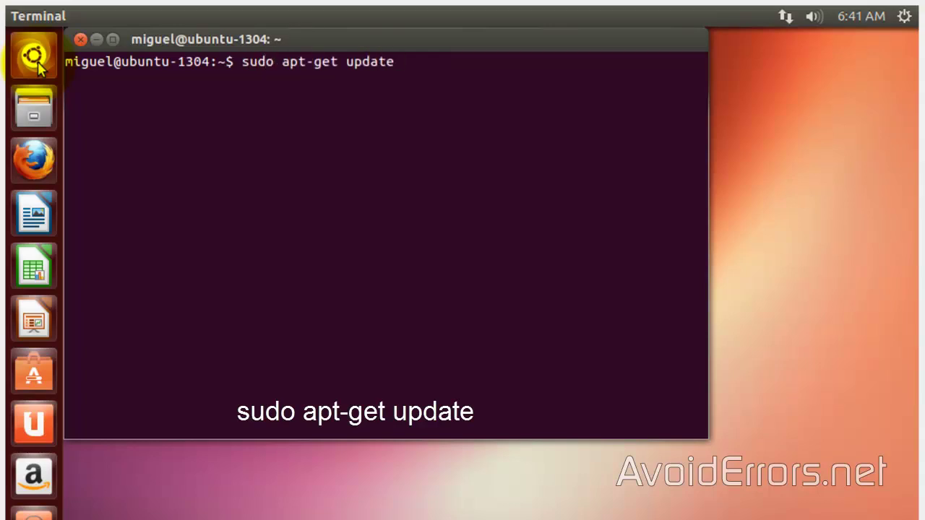
key(Return)
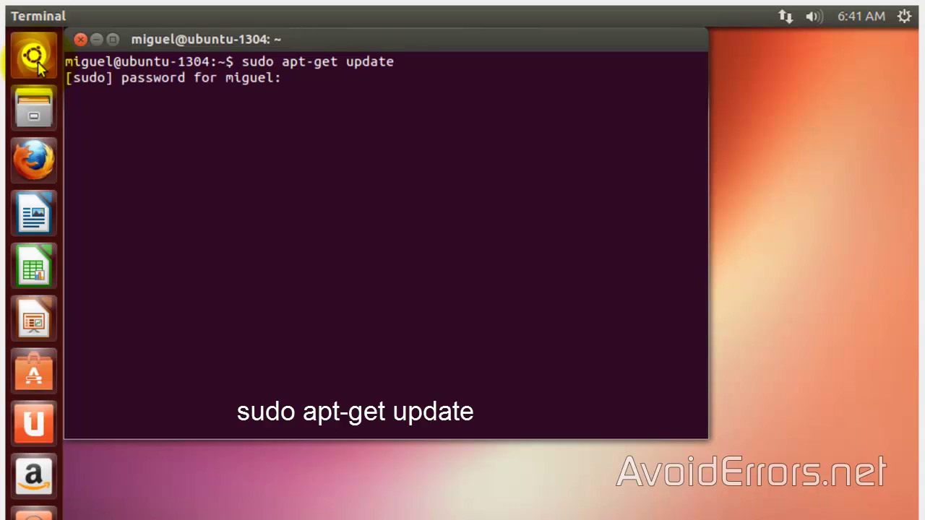
key(Return)
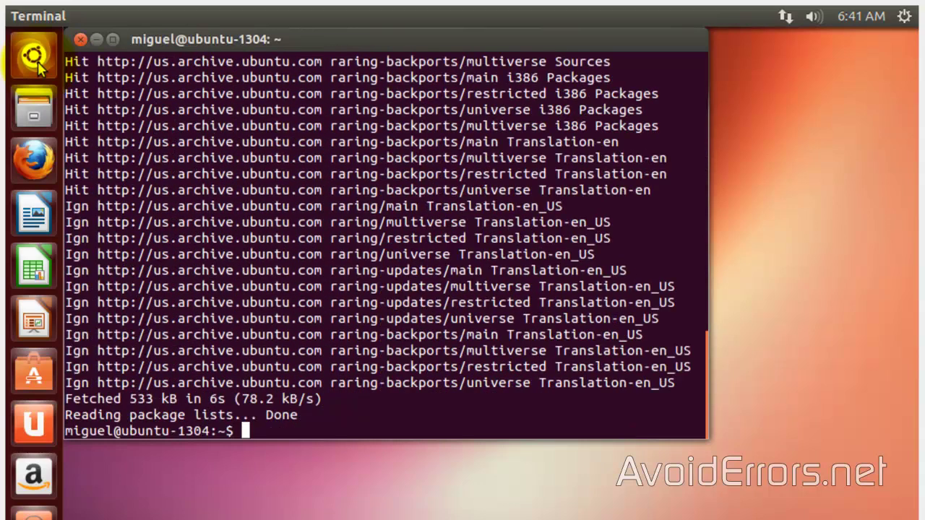
text(clear)
Clear the screen and install samba and samba-common with apt-get
key(Return)
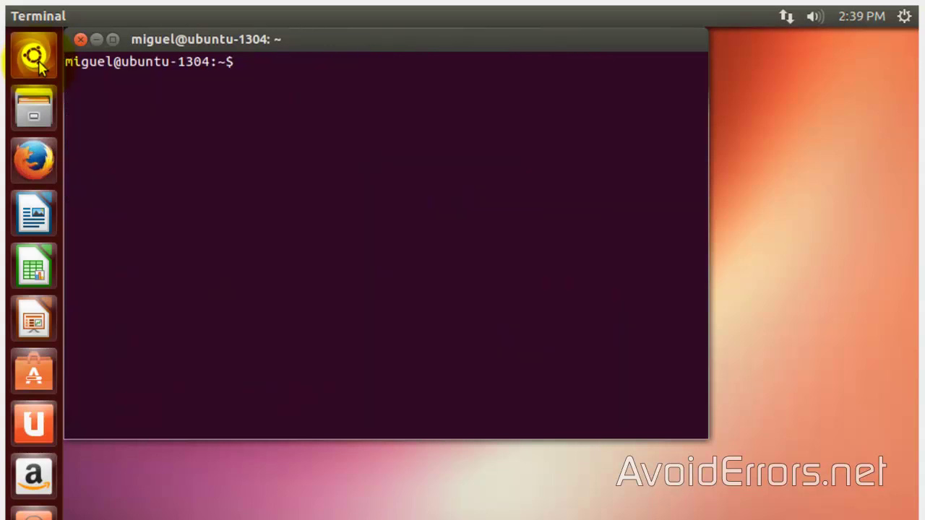
text(sudo)
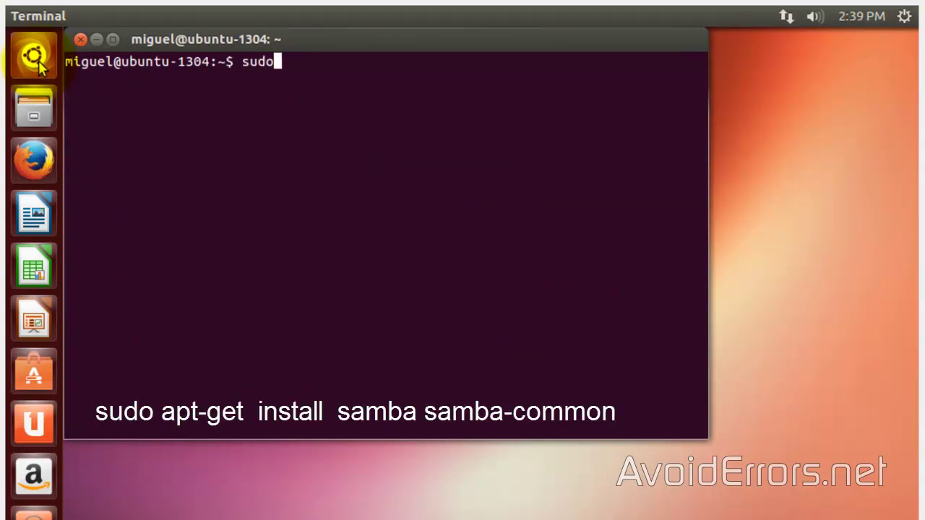
text( apt-get install)
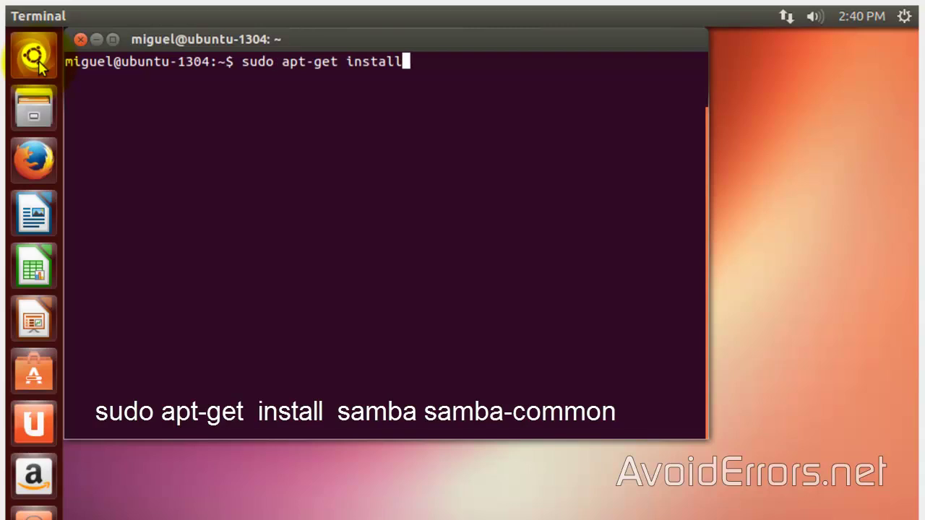
text( samba samba-common)
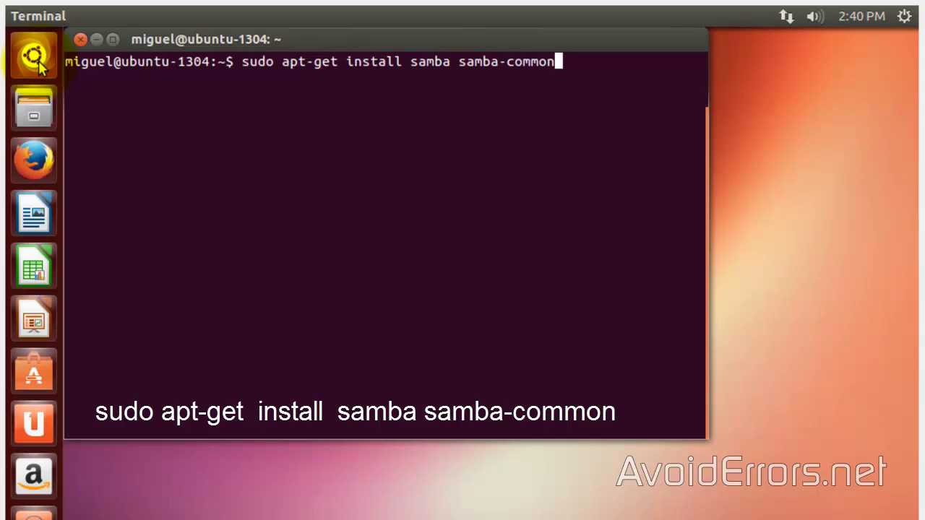
key(Return)
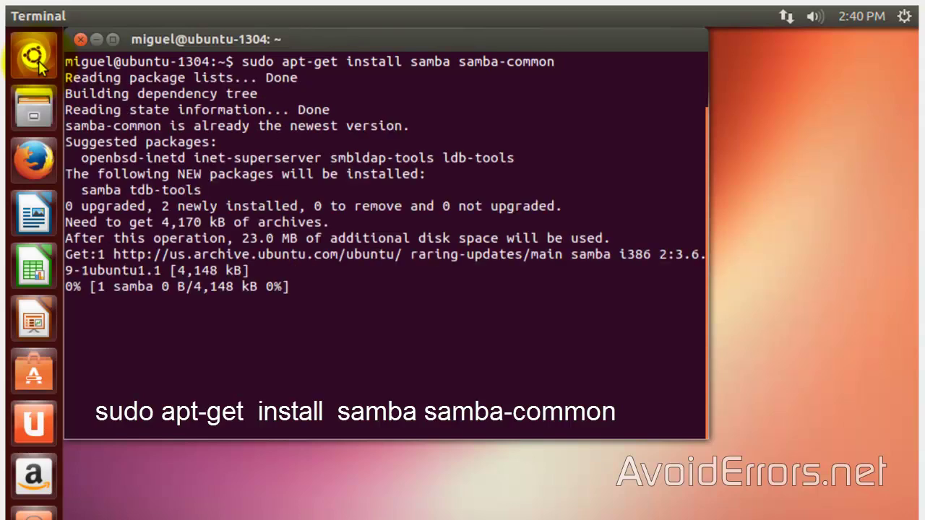
Clear the screen and install python-glade2, confirming with y
text(c)
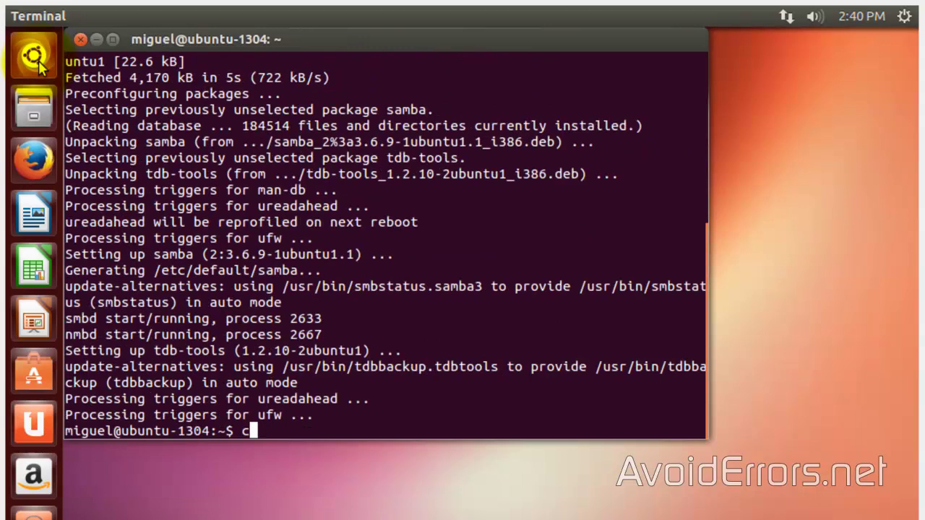
text(lear)
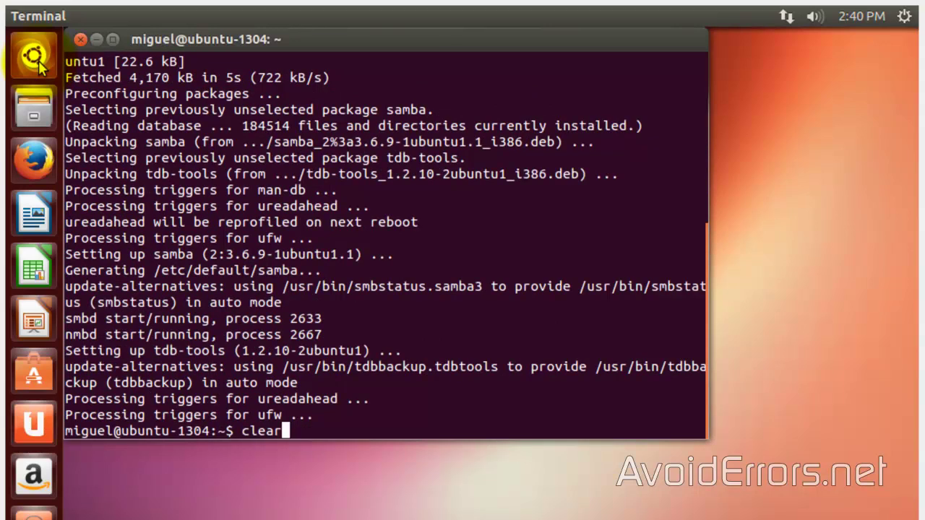
key(Return)
text(sudo apt-get install python-gl)
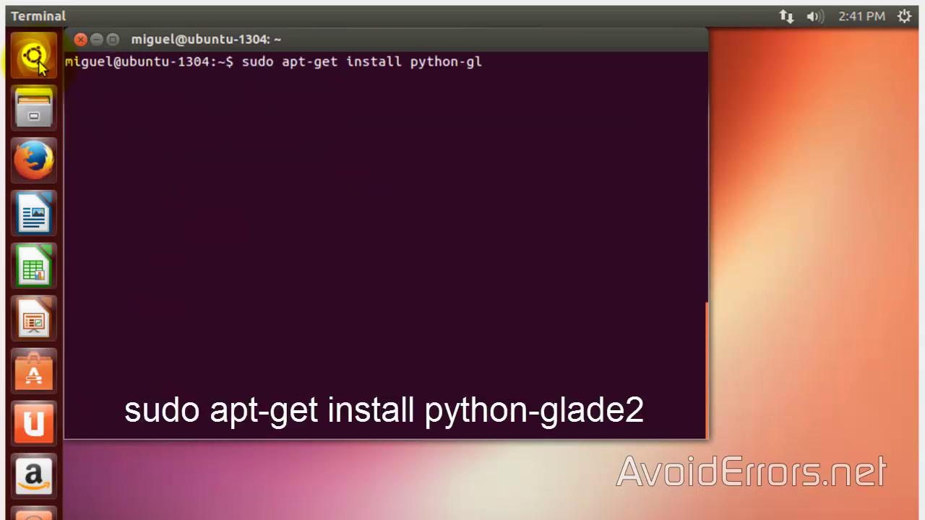
text(ade2)
key(Return)
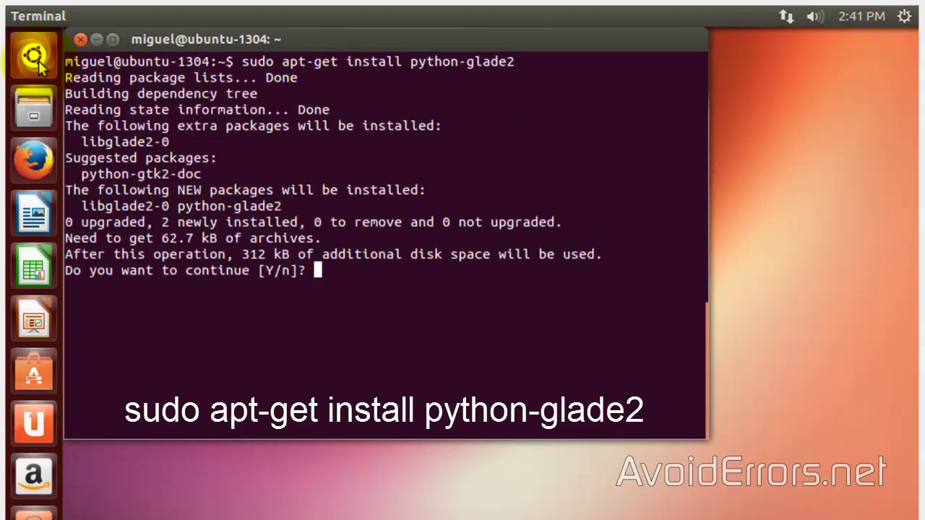
text(y)
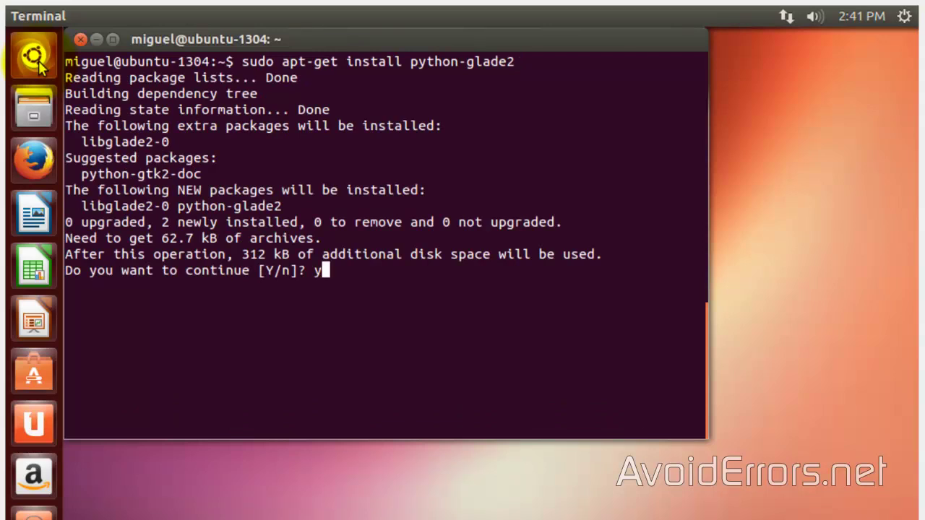
key(Return)
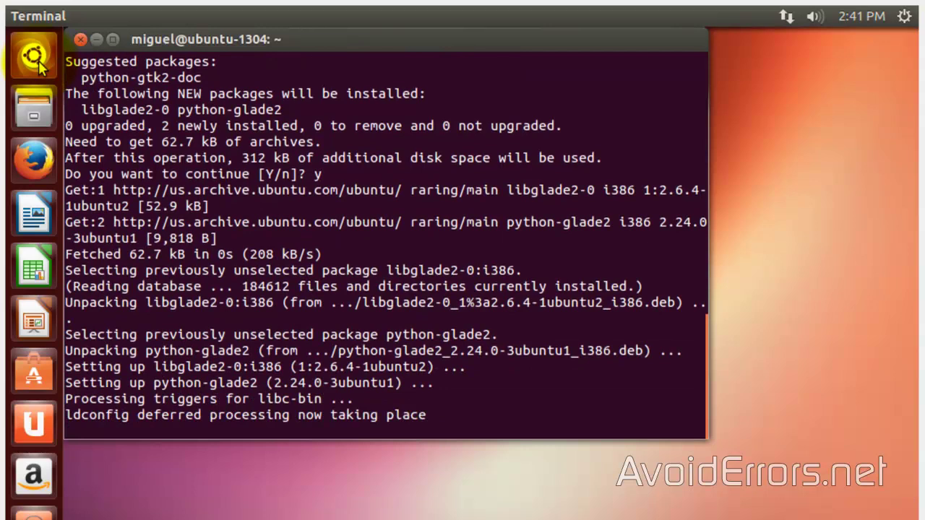
Install system-config-samba with apt-get, confirming with y, then clear the terminal
text(clear)
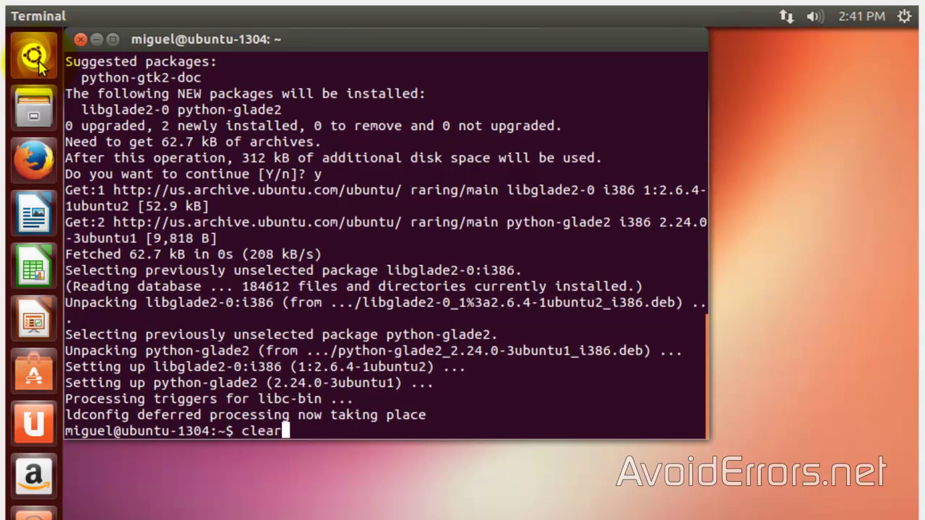
key(Return)
text(sudo )
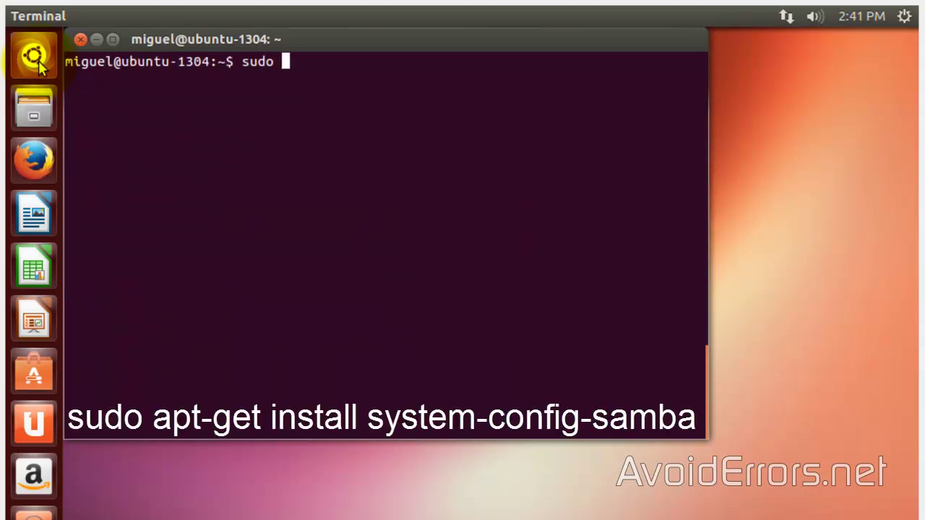
text(apt-get install system-config-samba)
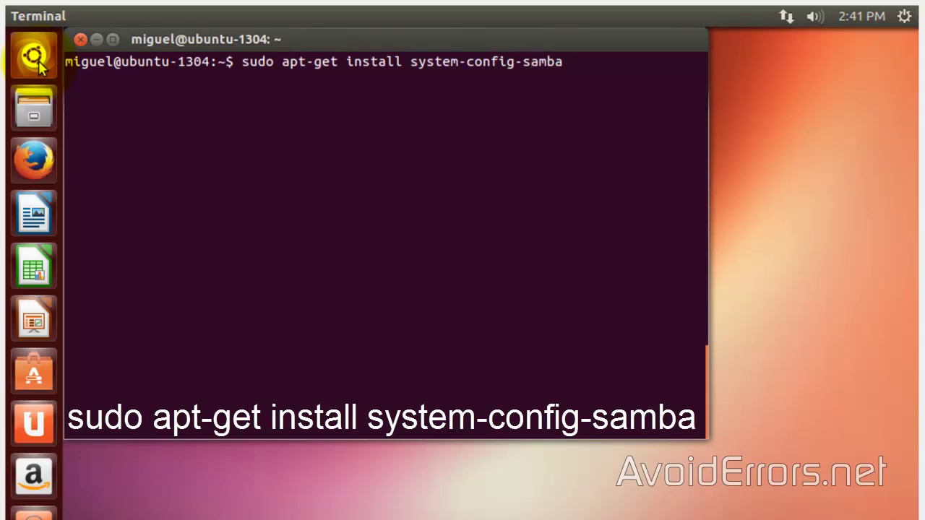
key(Return)
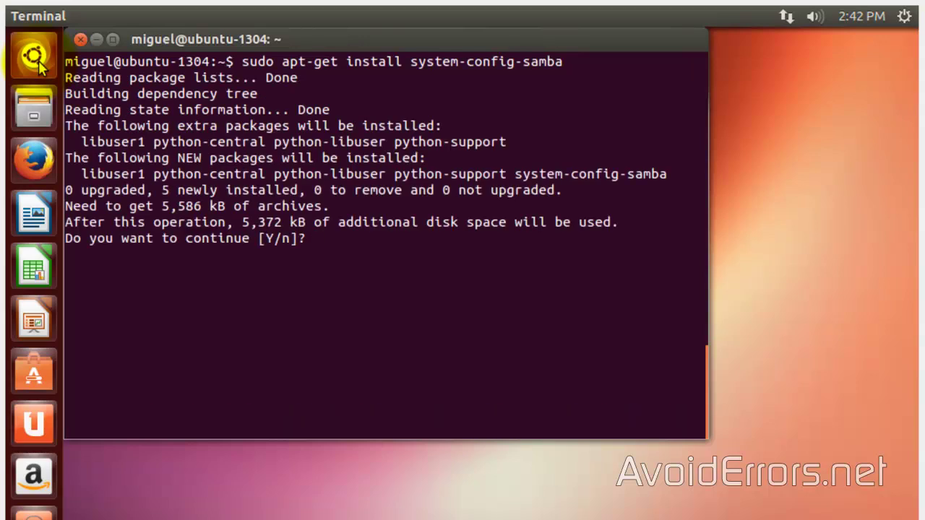
text(y)
key(Return)
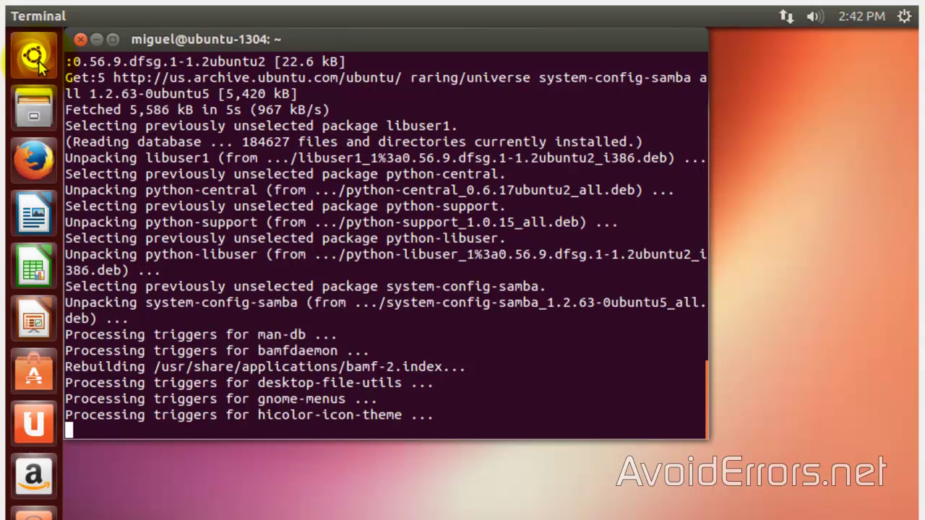
text(clear)
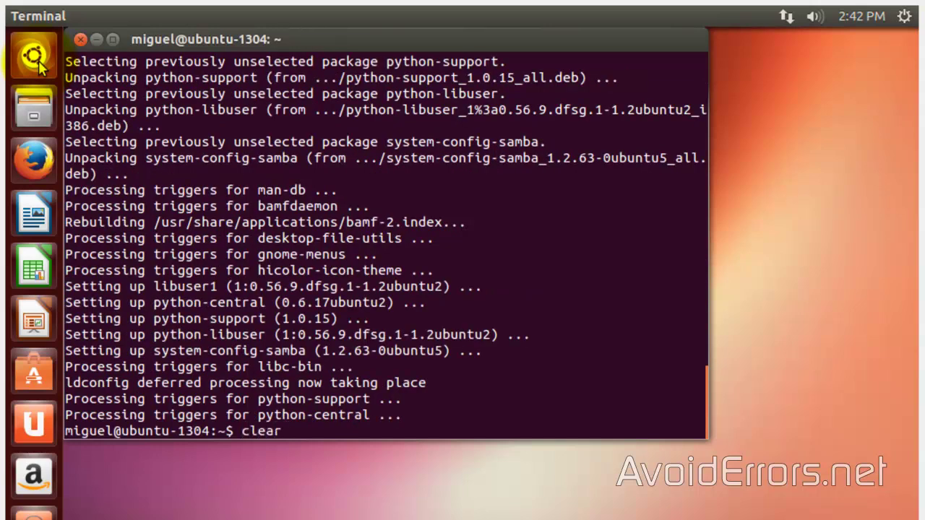
key(Return)
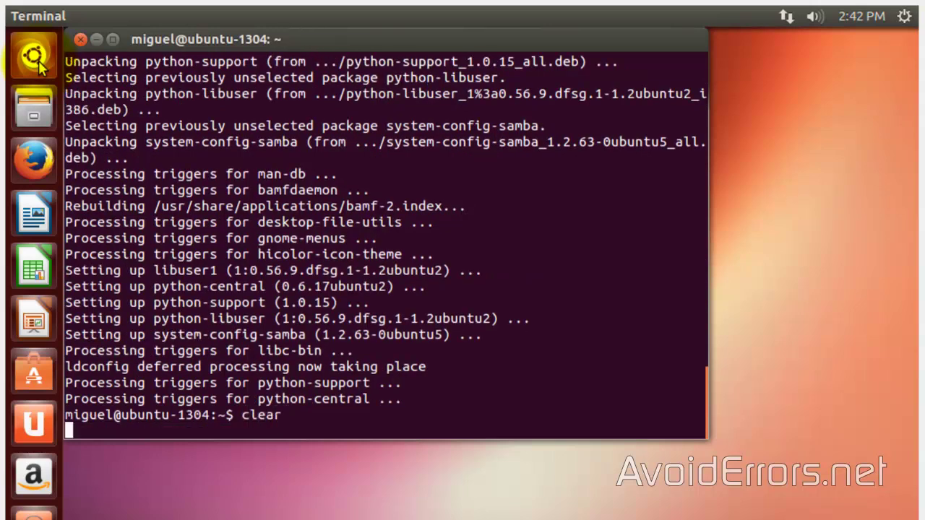
Create the new user with sudo adduser, set its password, leave info fields blank, then clear
text(sudo adduser )
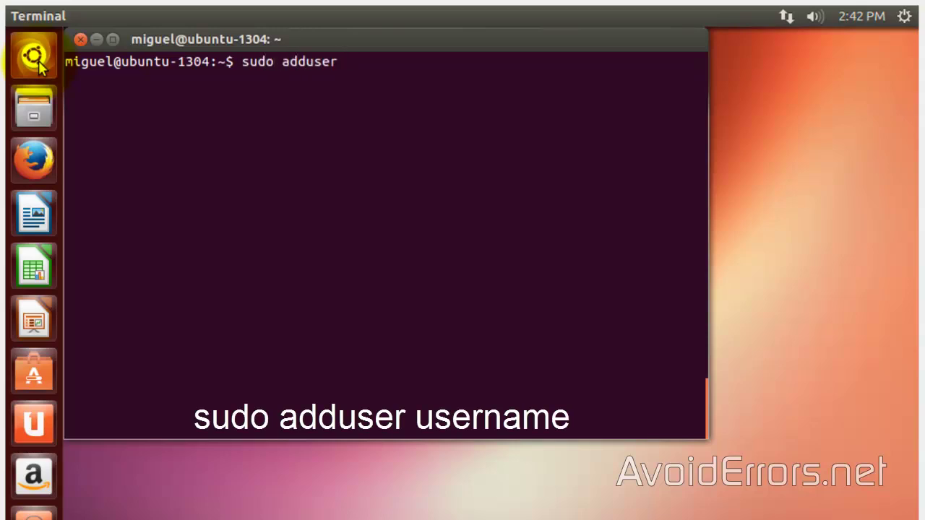
text(mike)
key(Return)
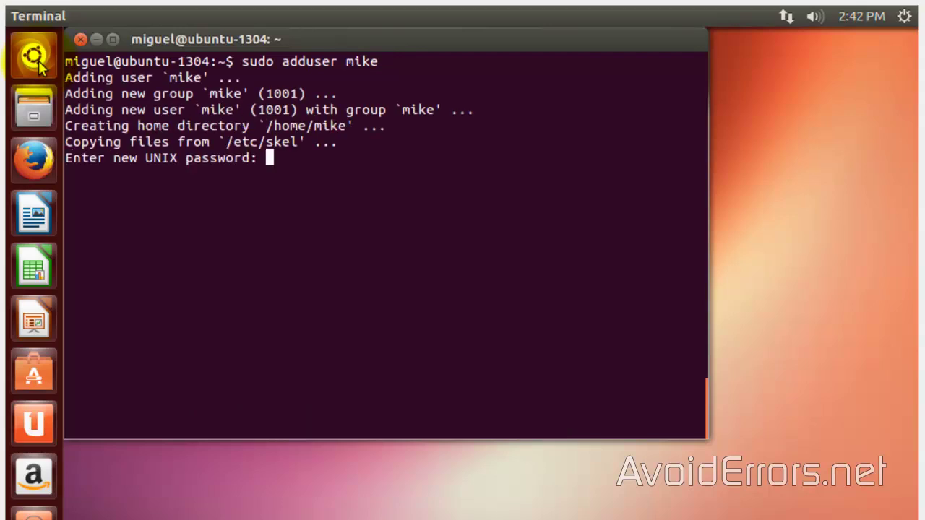
key(Return)
key(Return)
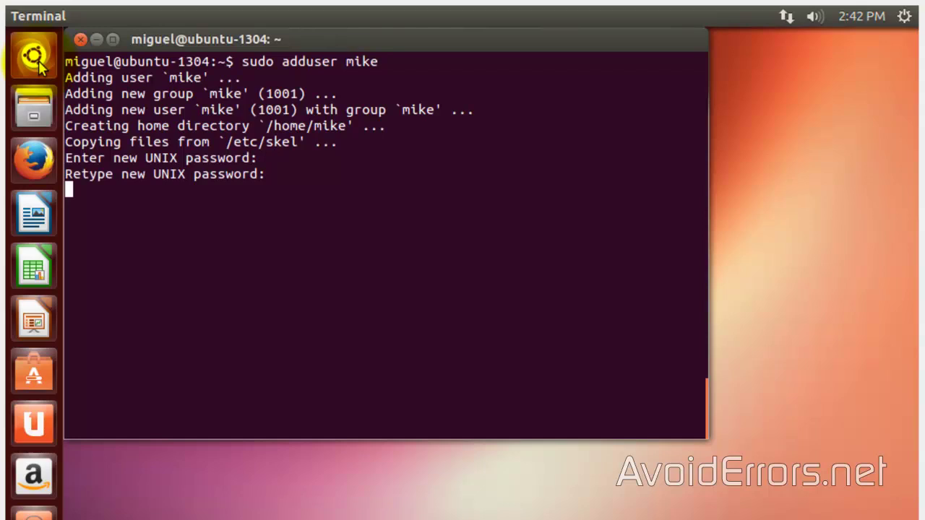
key(Return)
key(Return)
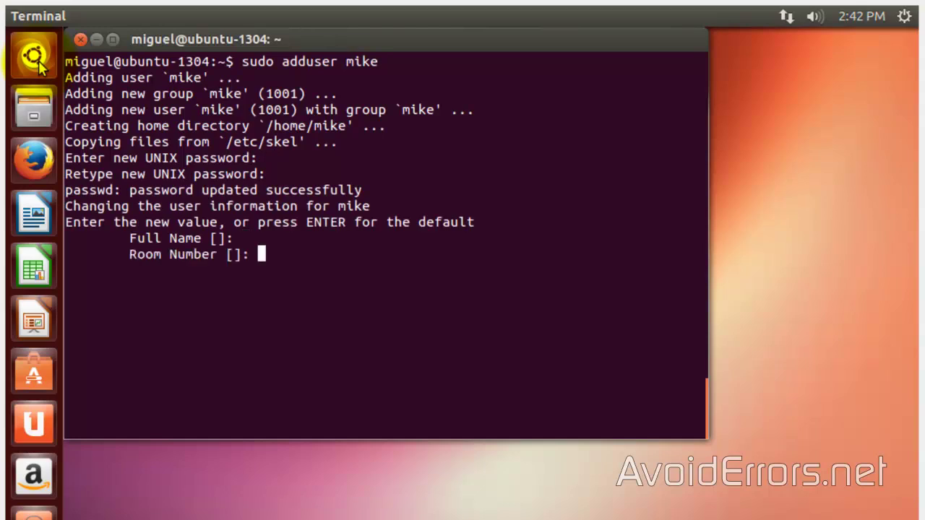
key(Return)
key(Return)
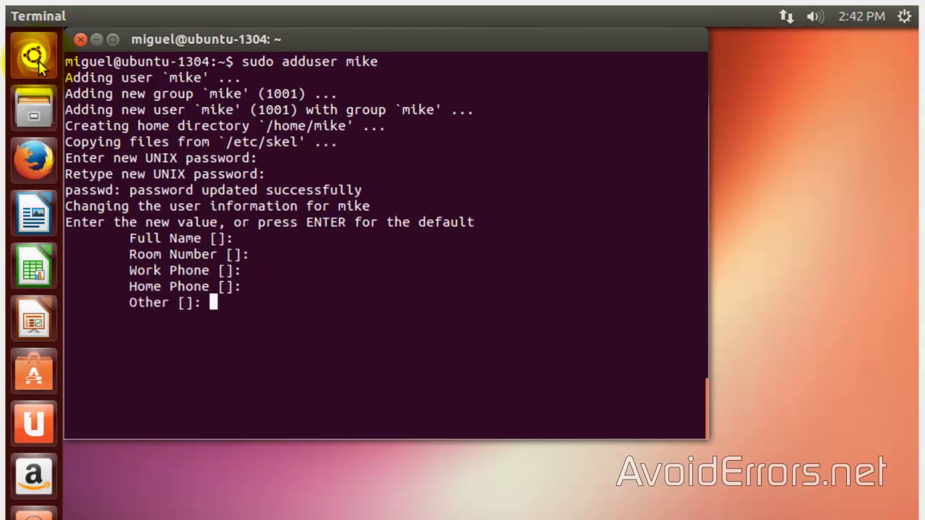
key(Return)
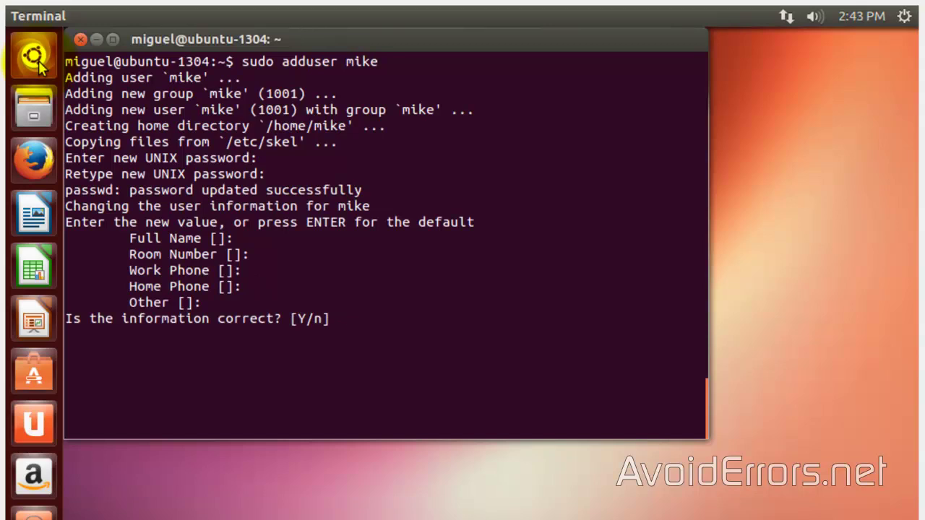
text(y)
key(Return)
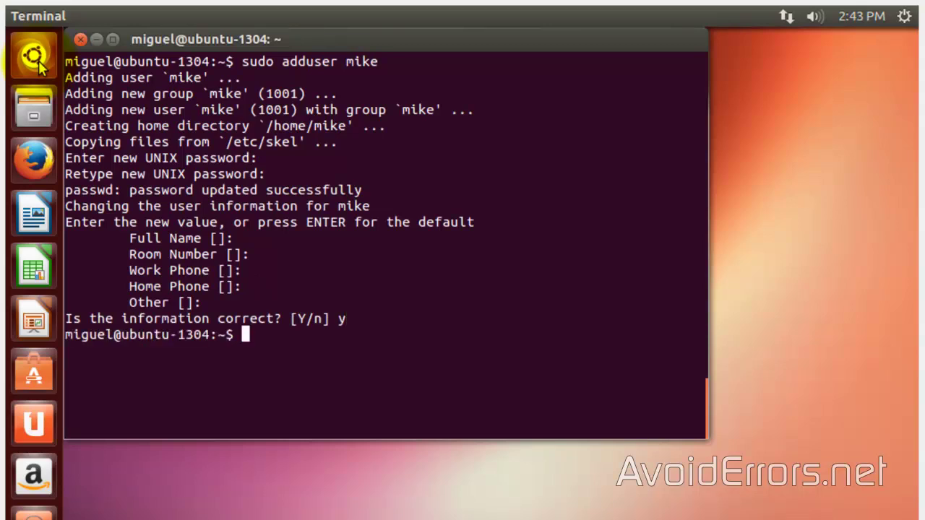
text(clear)
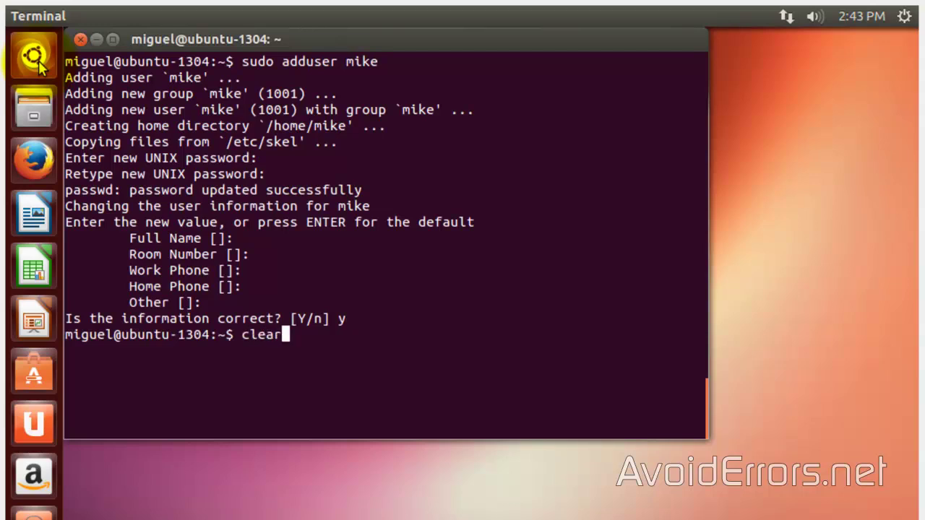
key(Return)
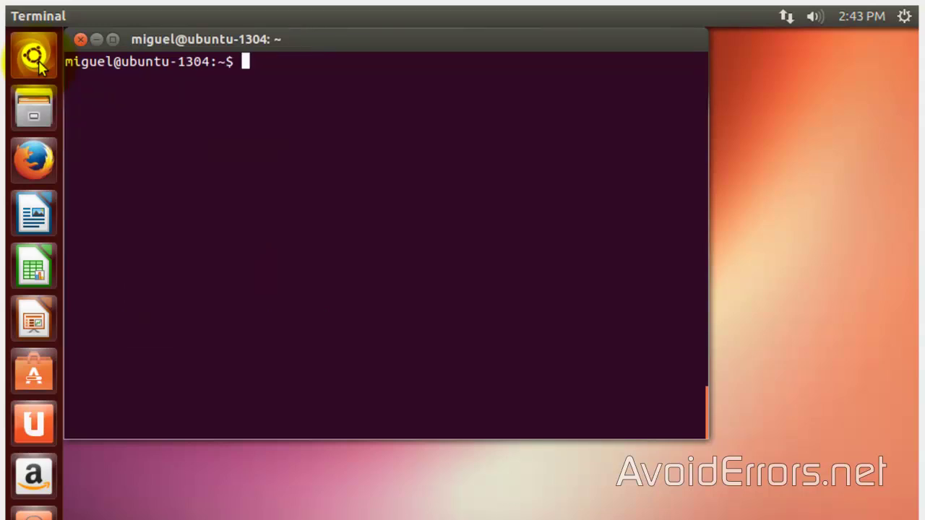
Add the new user to Samba via sudo smbpasswd -a with an SMB password, then clear
text(sudo smbpasswd -a mike)
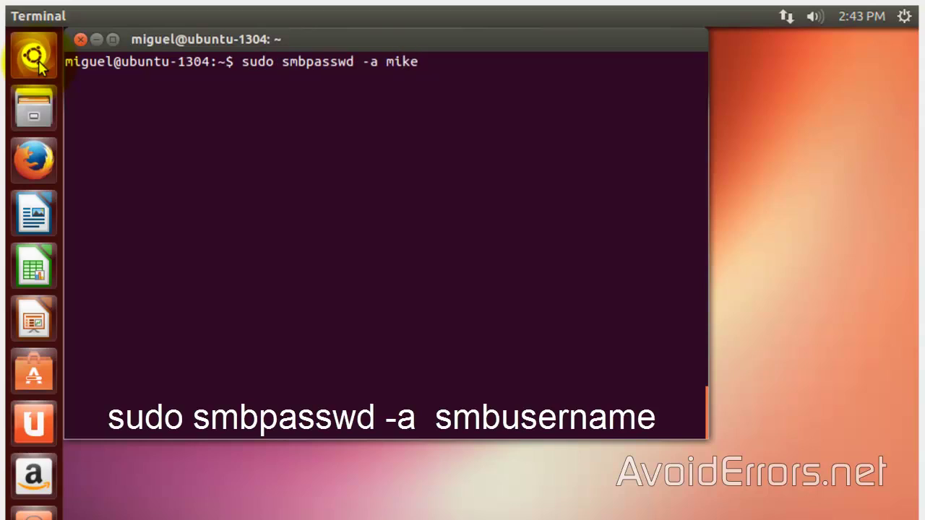
key(Return)
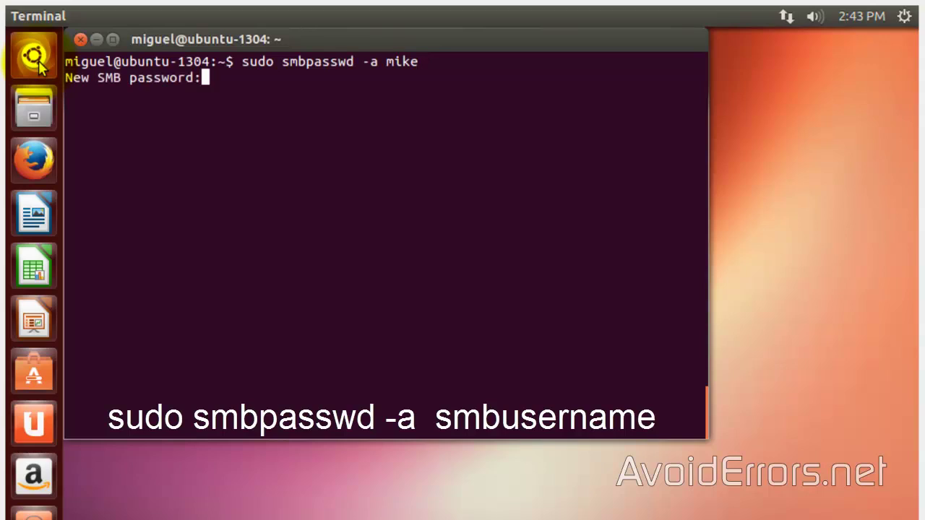
key(Return)
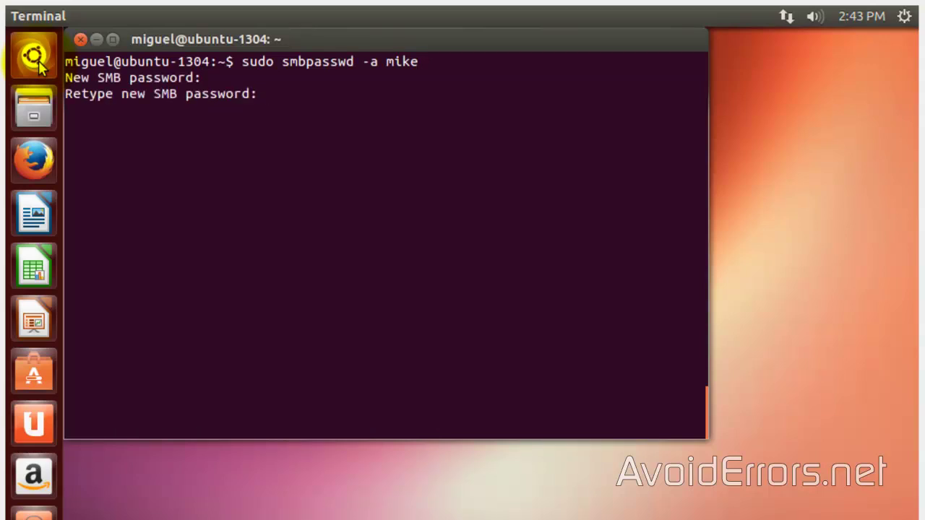
key(Return)
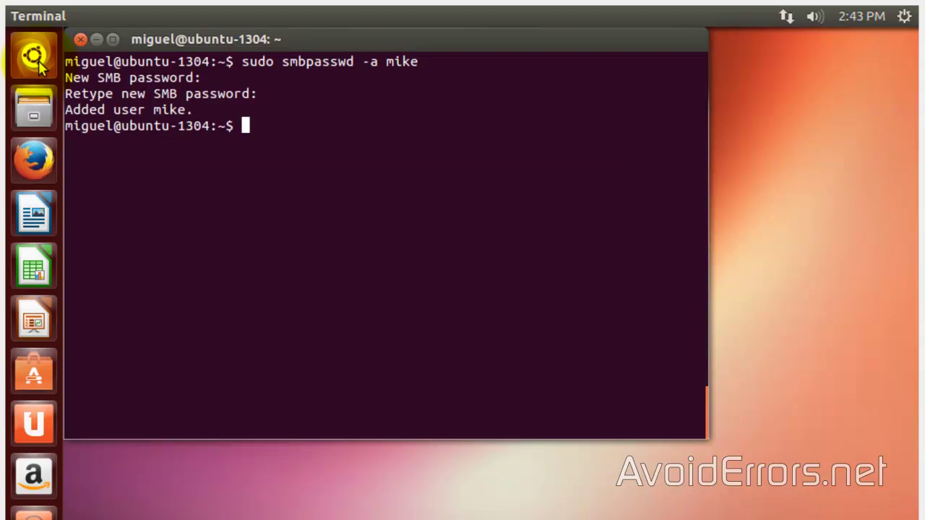
text(clear)
key(Return)
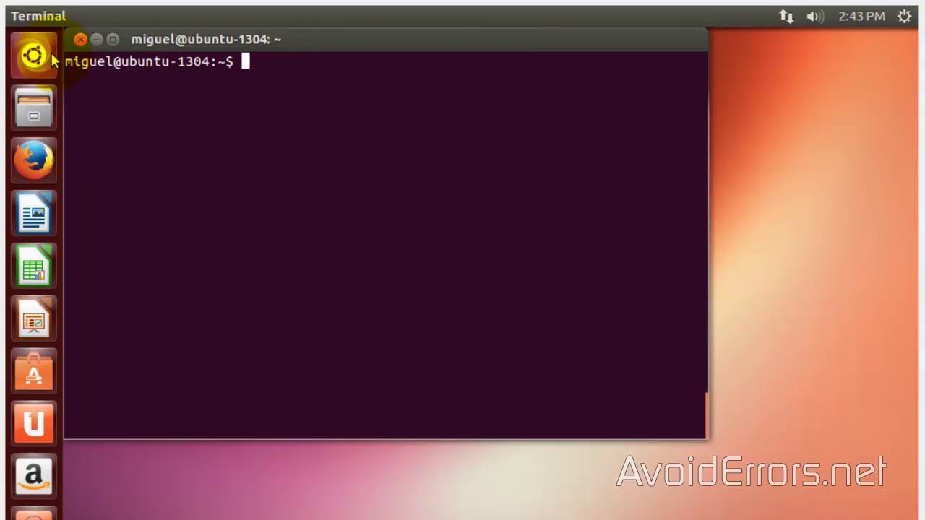
Close the terminal and verify the new user under User Accounts in System Settings
click(79, 41)
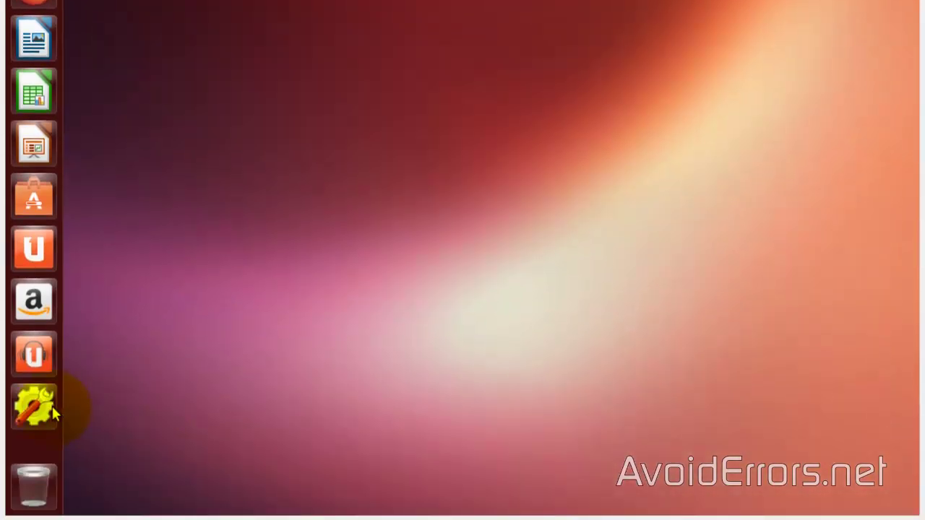
click(36, 409)
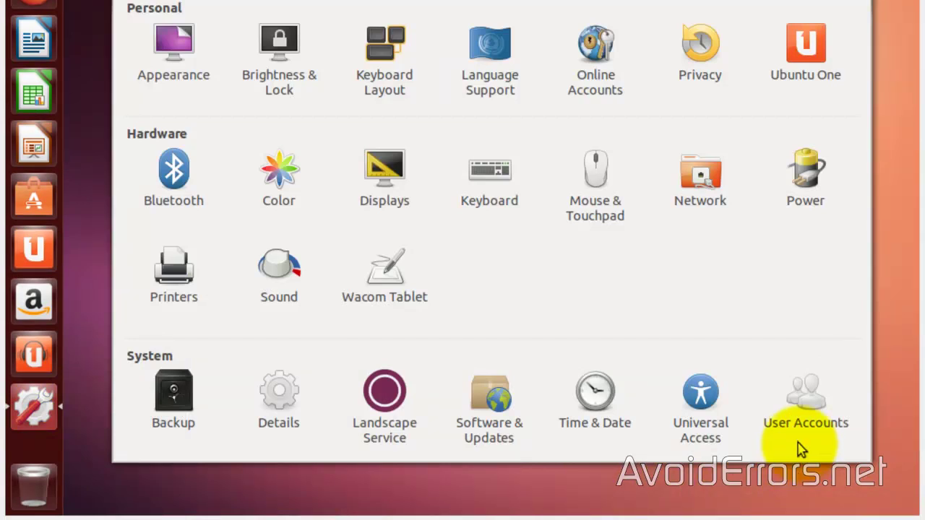
click(811, 413)
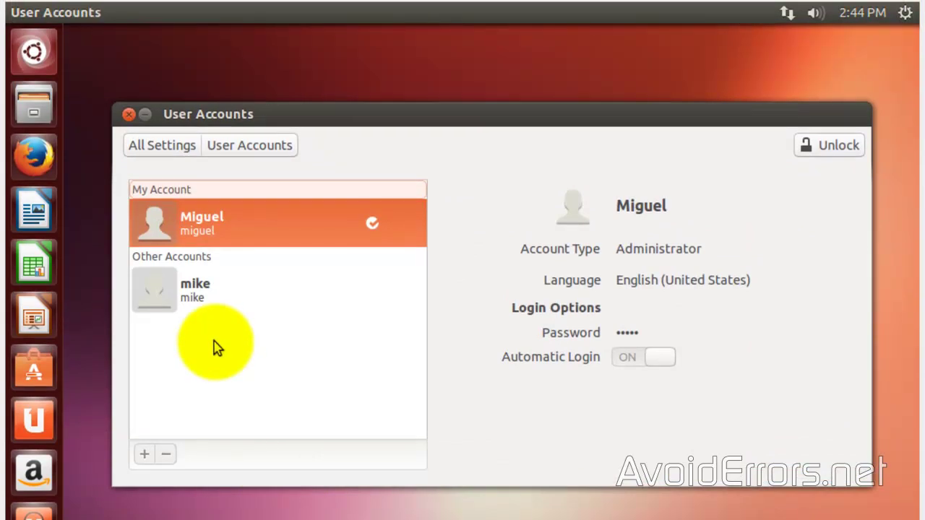
click(128, 115)
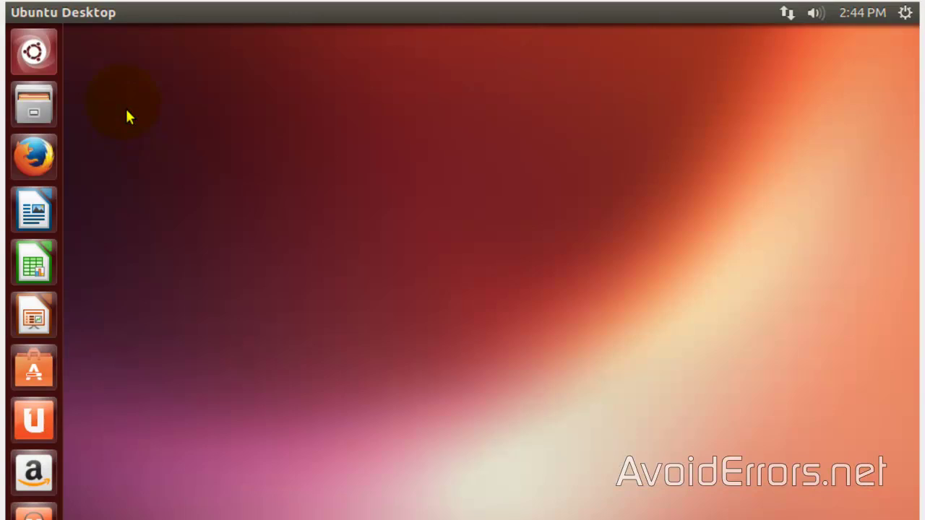
Launch Samba Server Configuration from a Dash search for 'samba', authorizing with the admin password
click(40, 54)
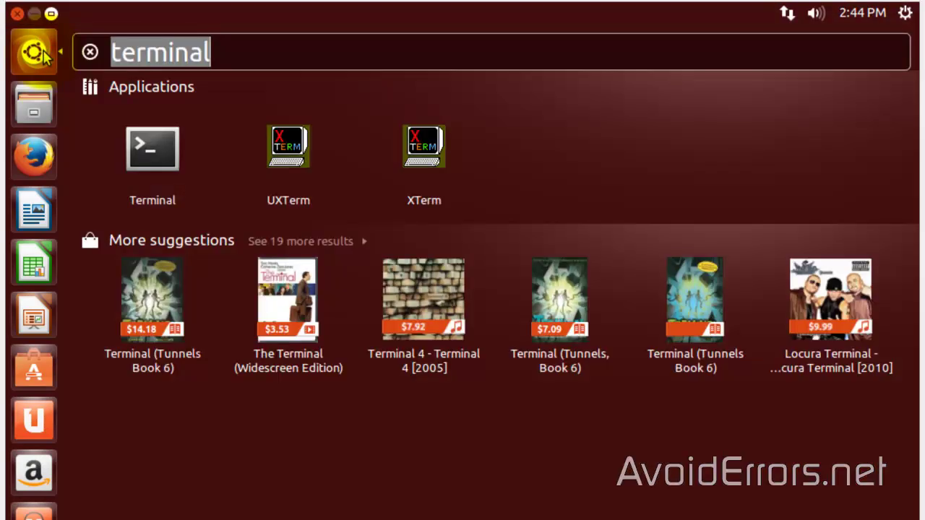
text(samba)
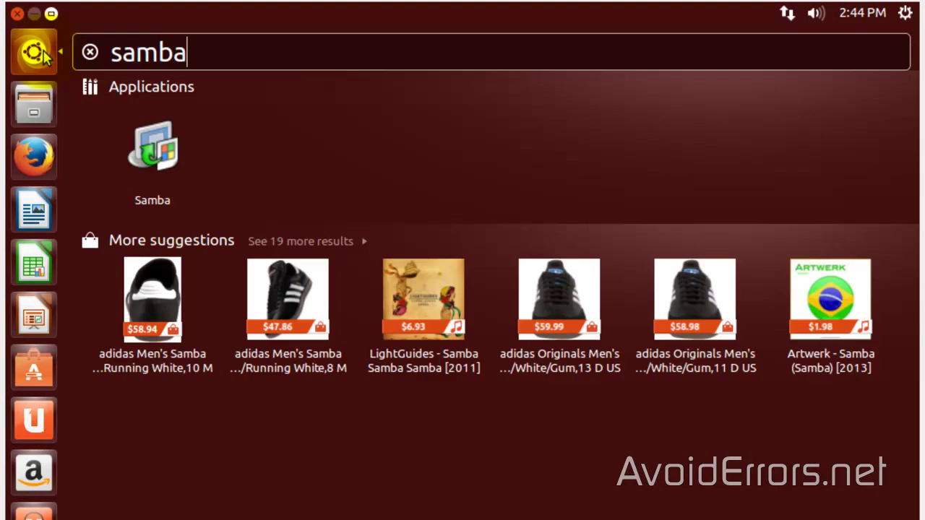
click(128, 165)
text(•)
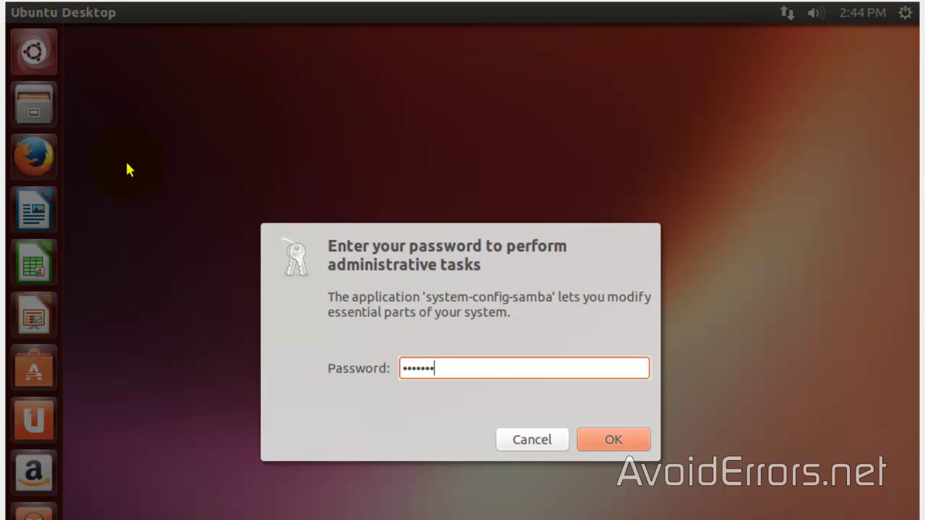
key(Return)
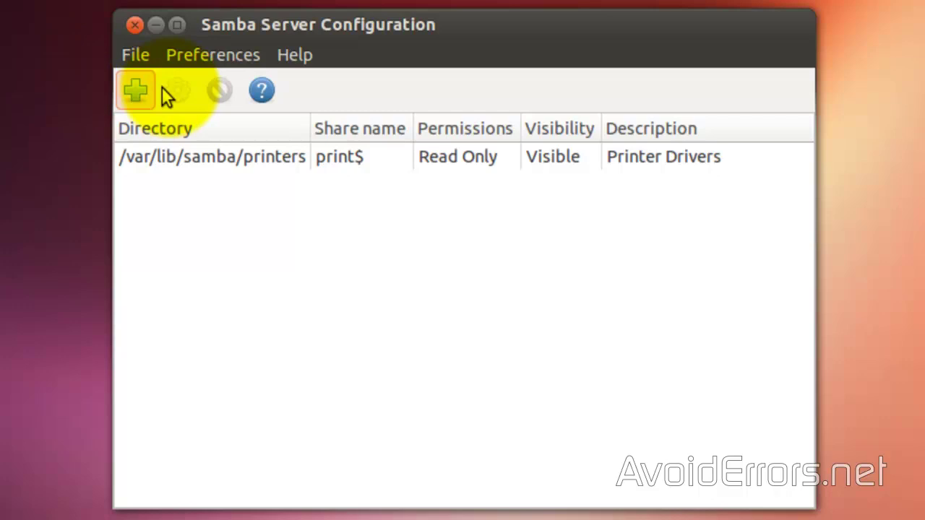
Check that Server Settings show workgroup 'workgroup' with User security, then close them unchanged
click(195, 61)
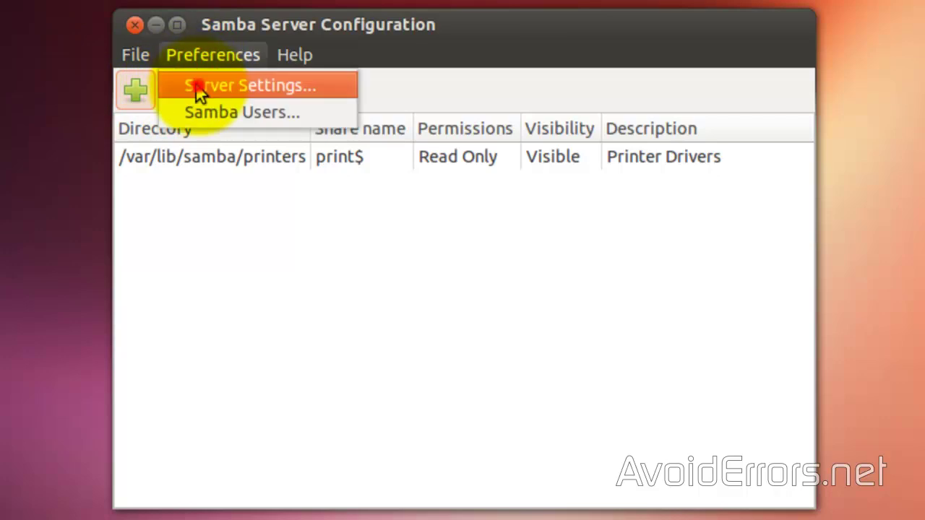
click(195, 85)
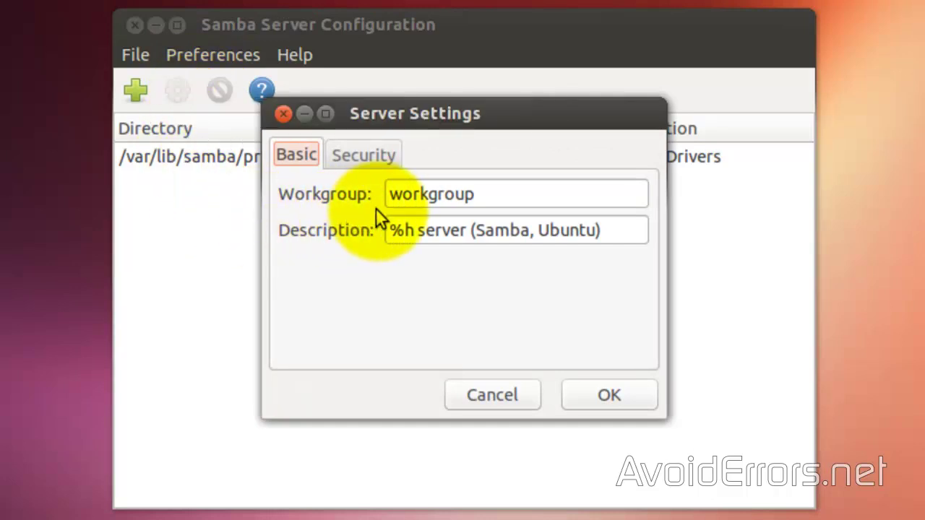
click(337, 163)
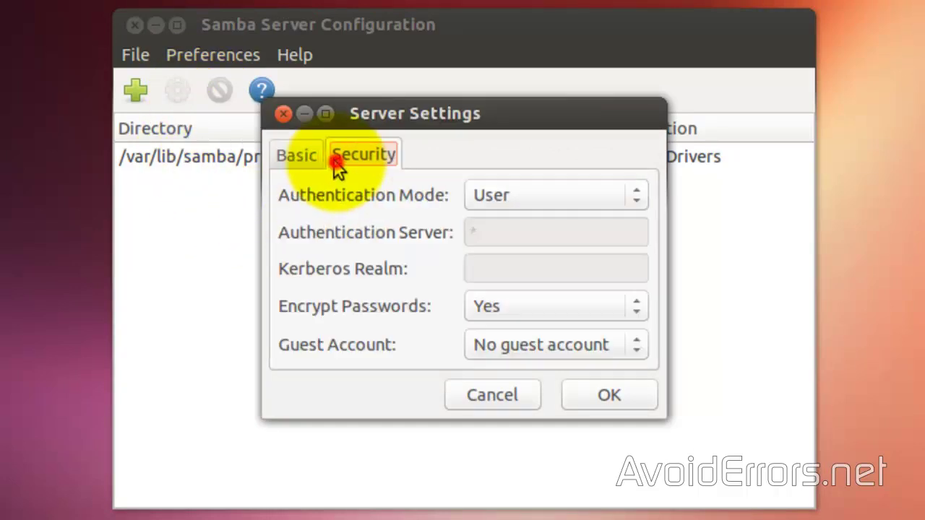
click(295, 166)
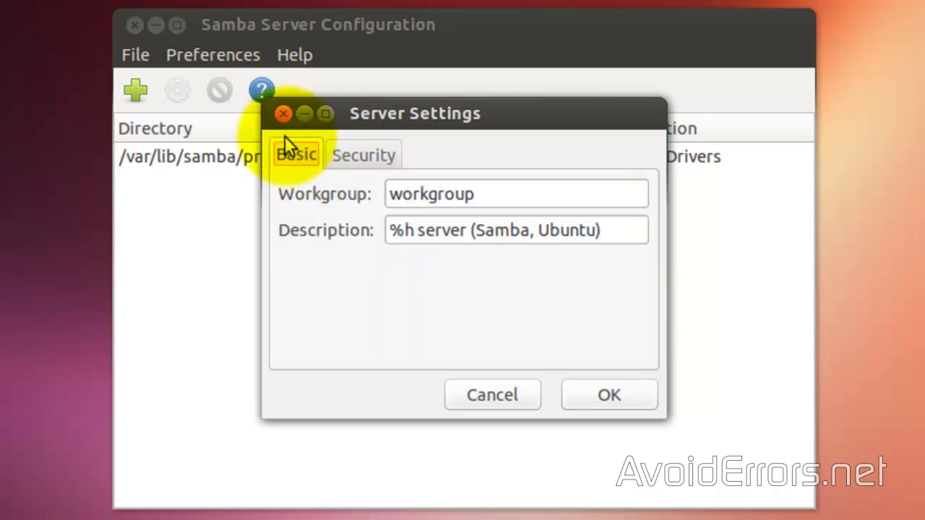
click(283, 114)
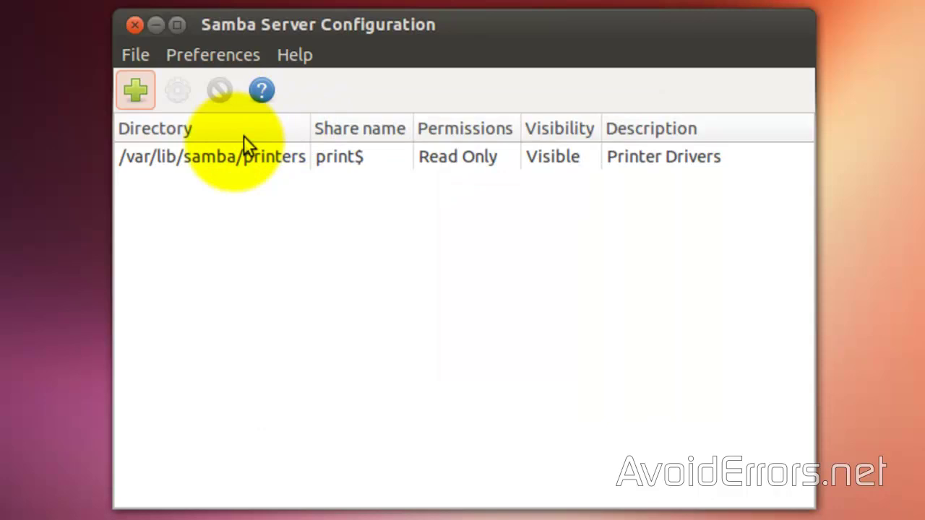
Start a new Samba share using the user's home folder as its directory
click(142, 106)
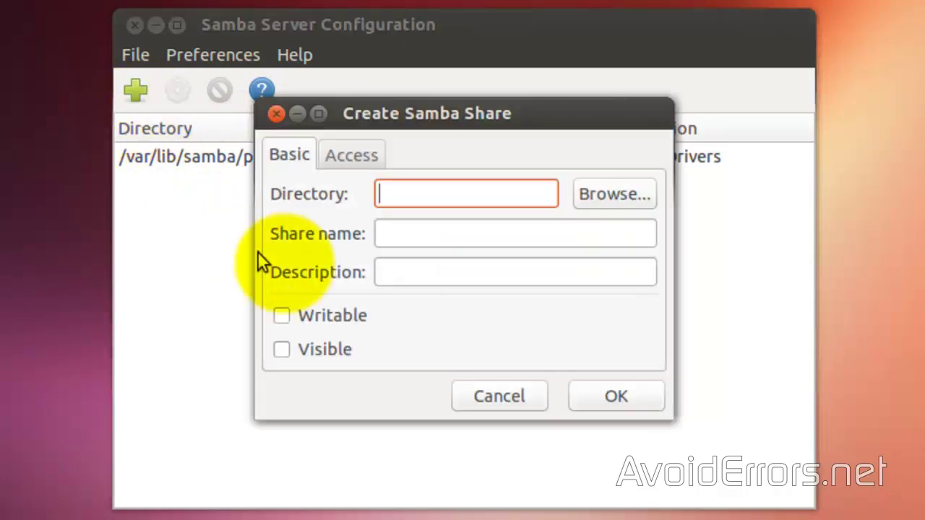
click(629, 199)
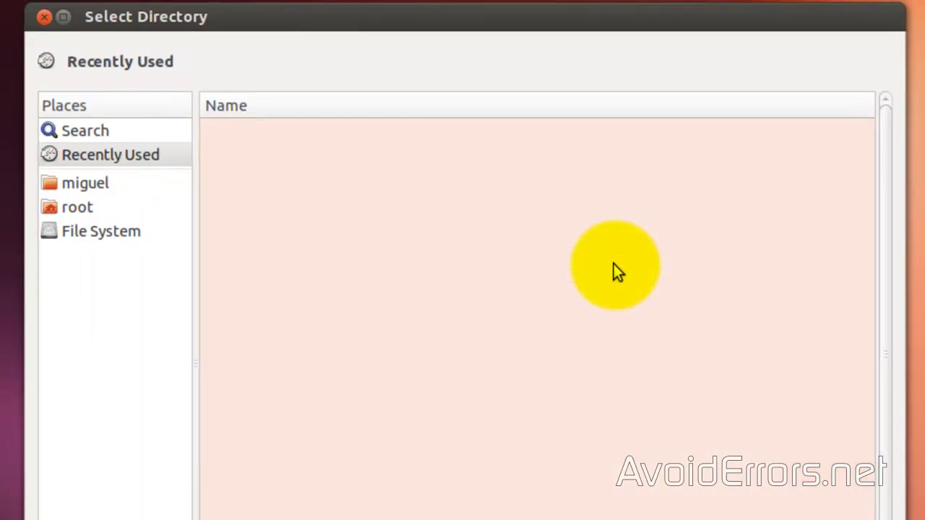
click(64, 208)
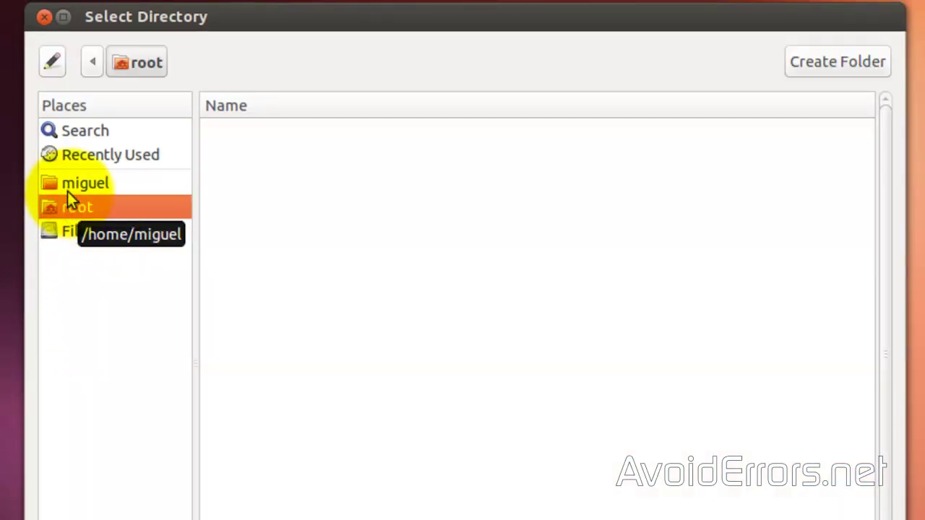
click(75, 186)
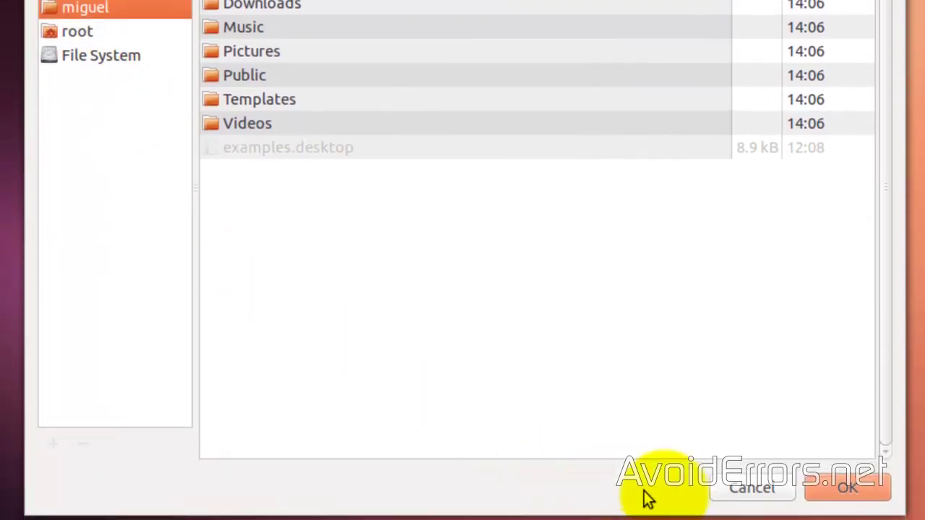
click(831, 495)
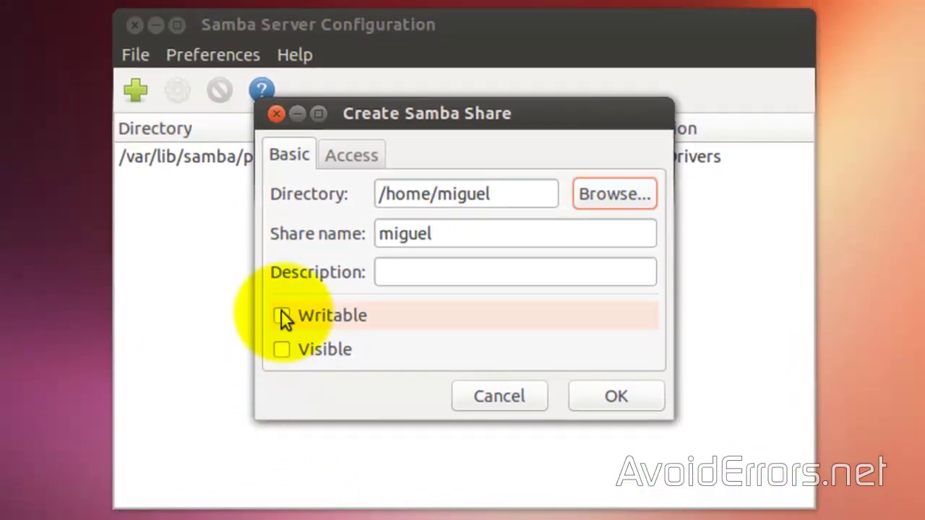
Mark the draft share writable and visible, grant the Samba user access, then cancel it
click(281, 316)
click(282, 352)
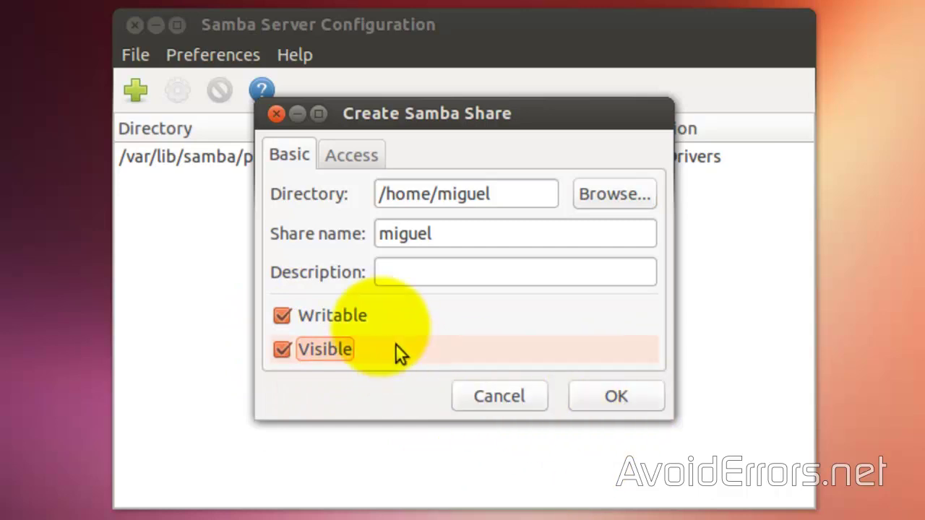
click(348, 160)
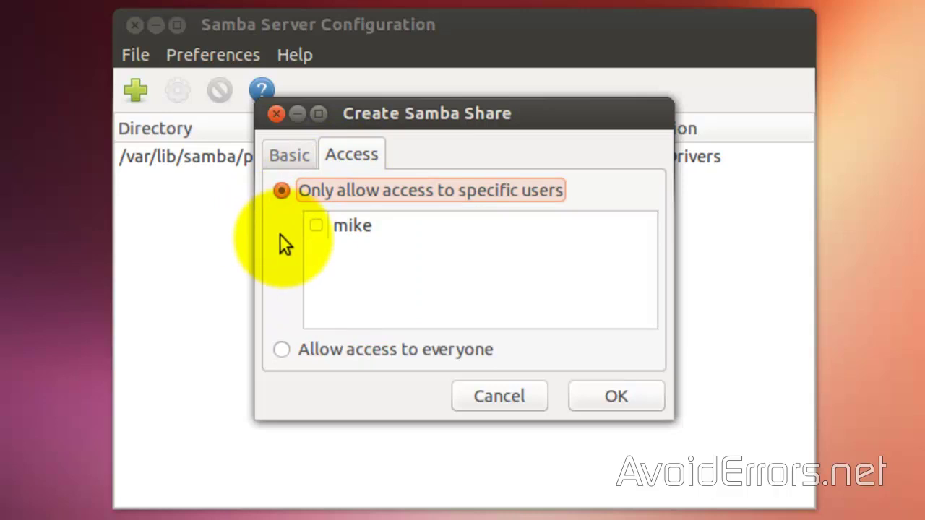
click(316, 227)
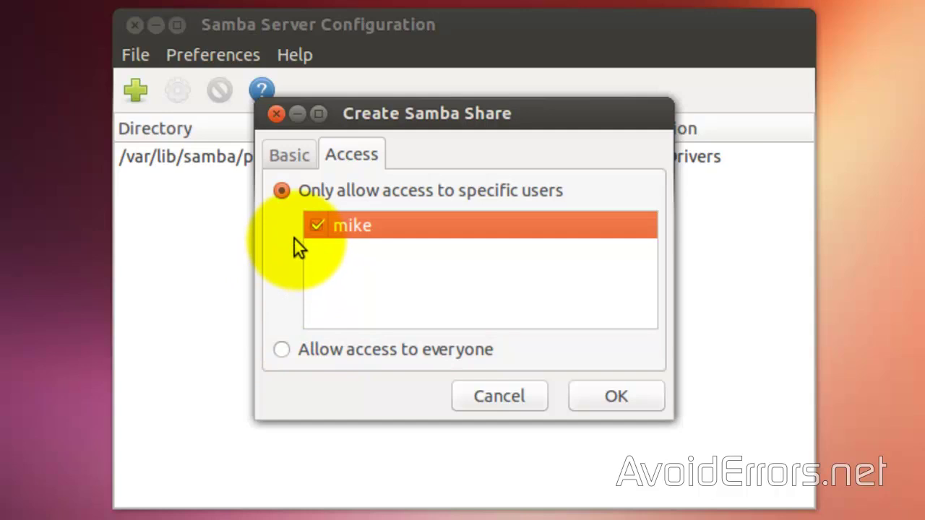
click(520, 404)
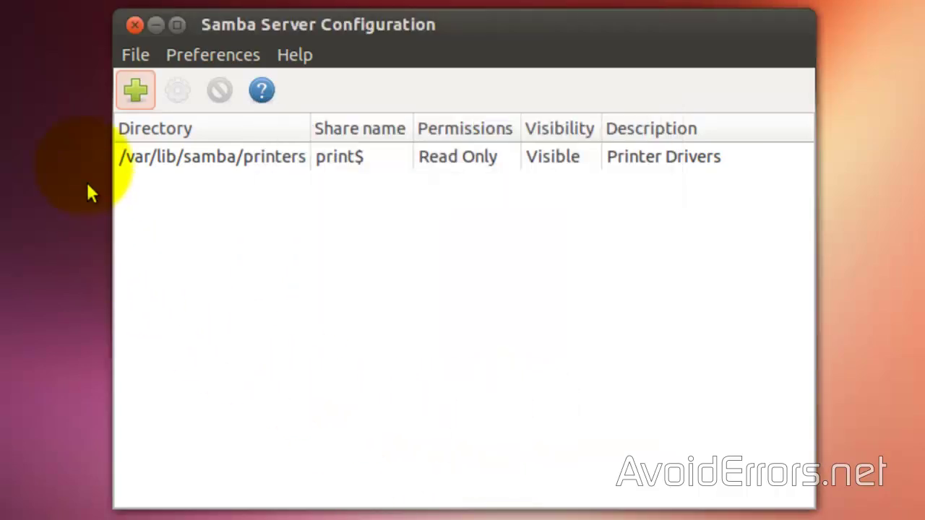
Close Samba configuration and create a desktop folder named 'AvoidErrors'
click(134, 26)
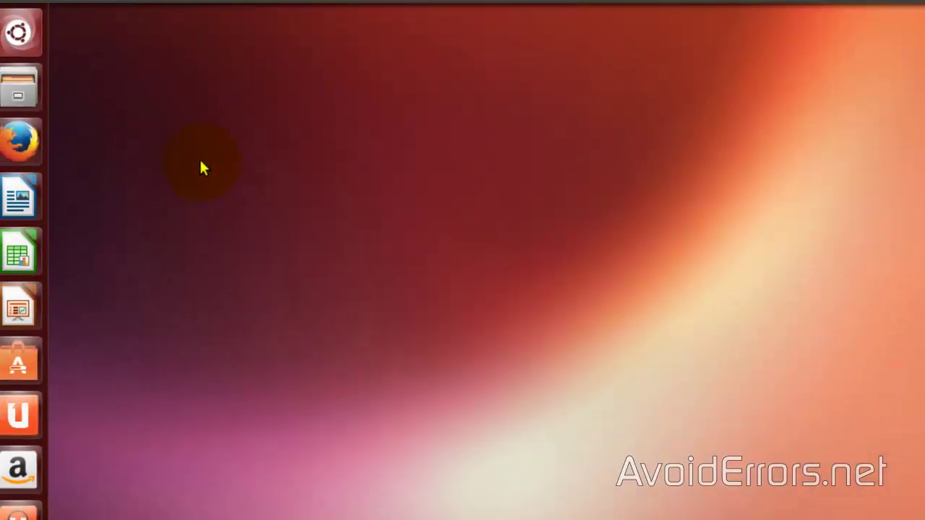
right_click(209, 185)
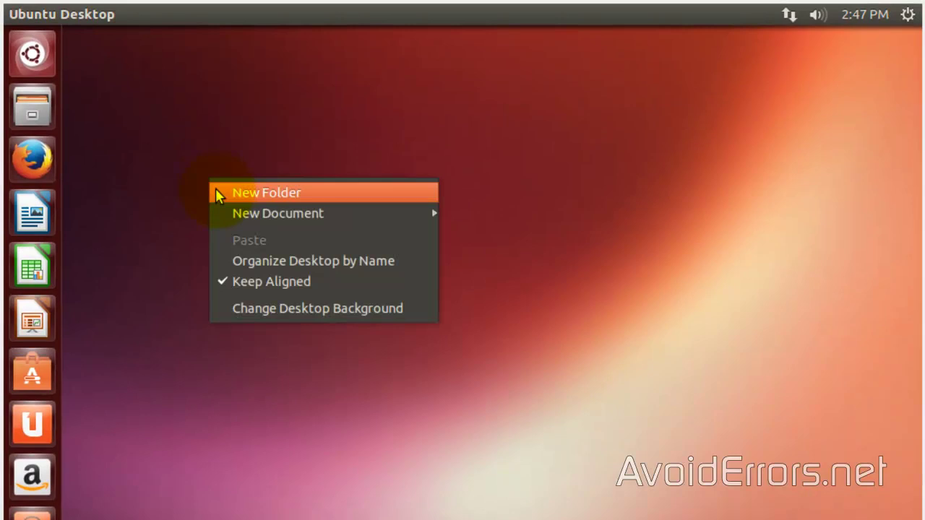
click(215, 189)
text(AvoidErrors)
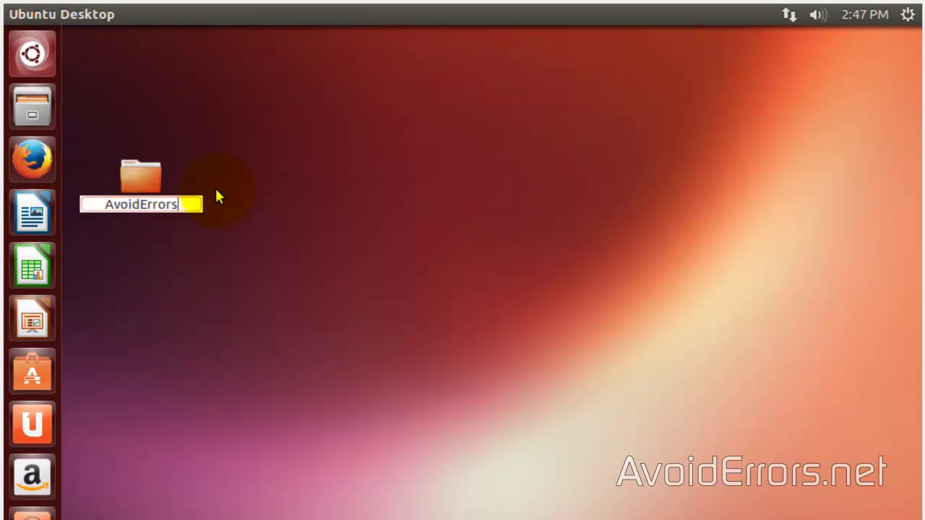
click(216, 191)
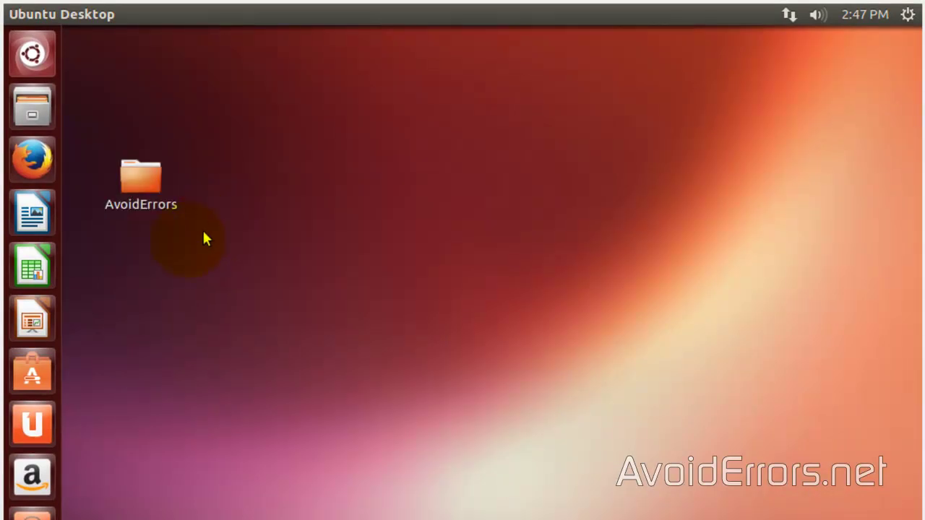
Share AvoidErrors, allowing others to create and delete files, with permissions added automatically
right_click(132, 182)
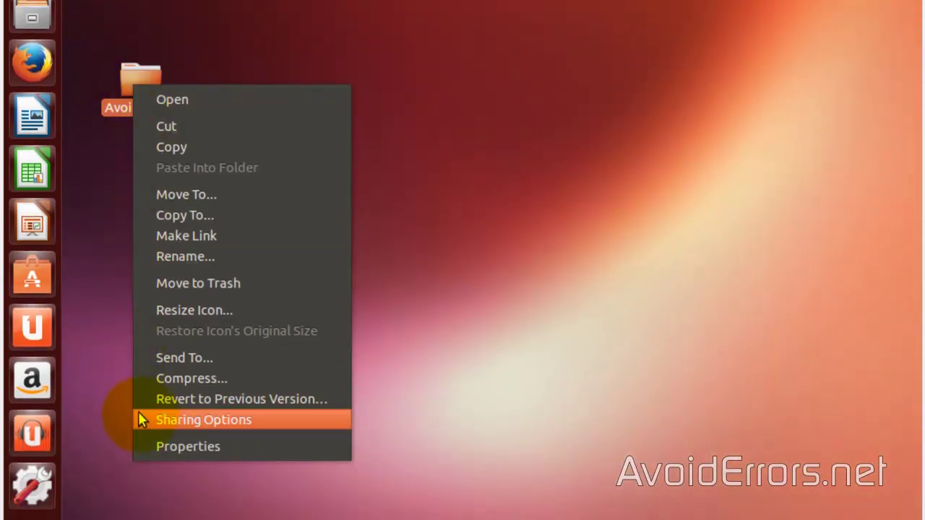
click(142, 419)
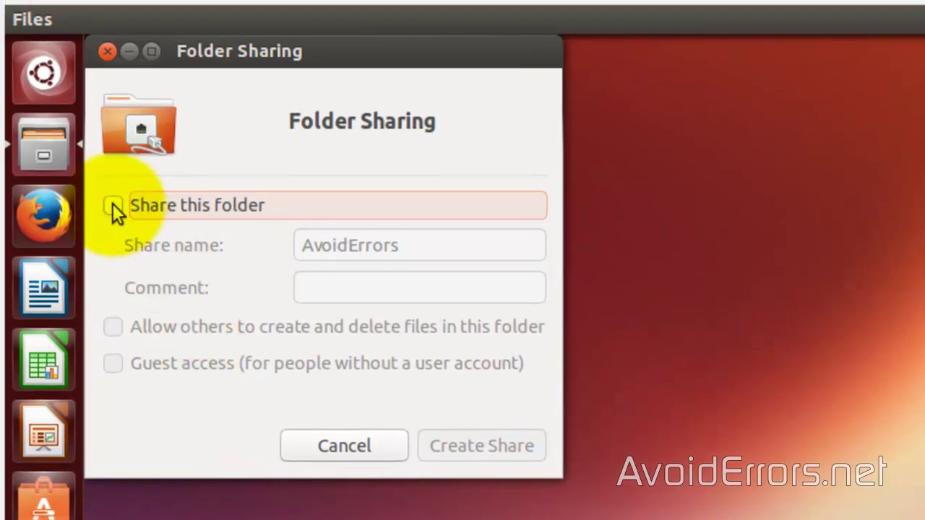
click(112, 204)
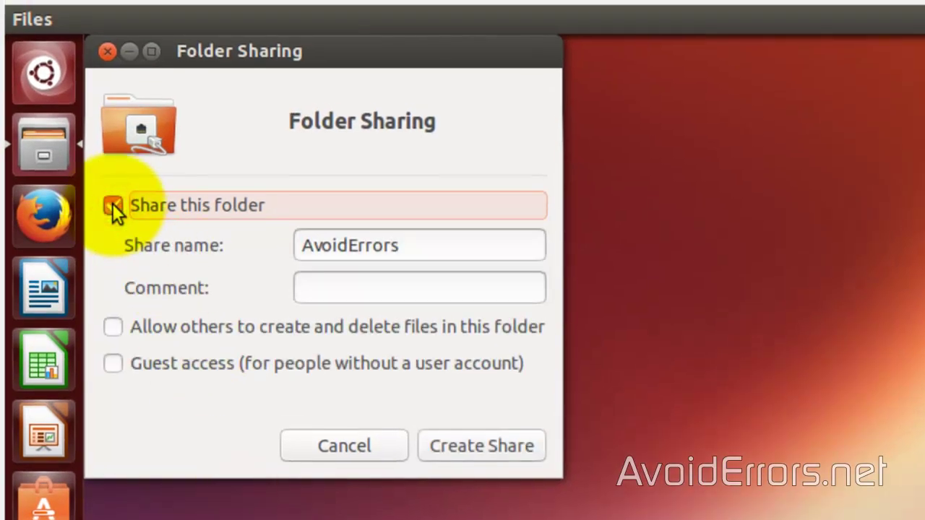
click(112, 329)
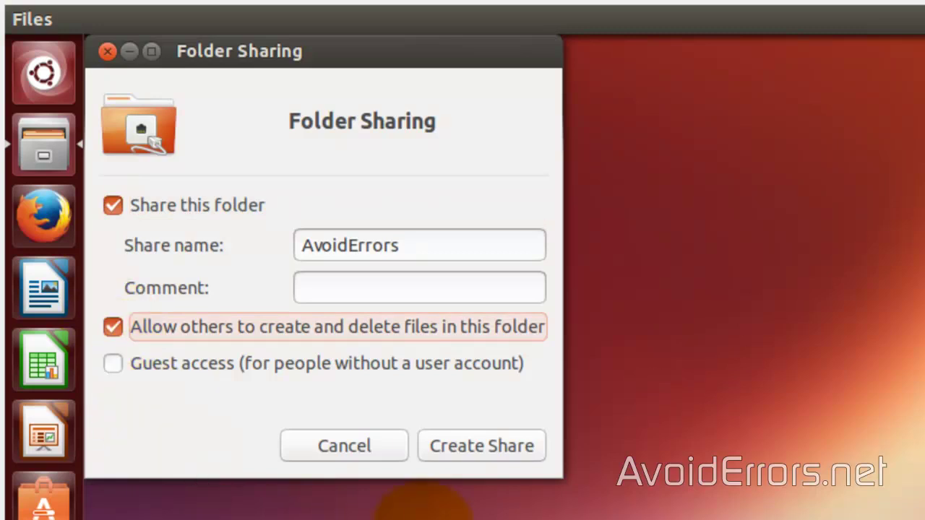
click(463, 446)
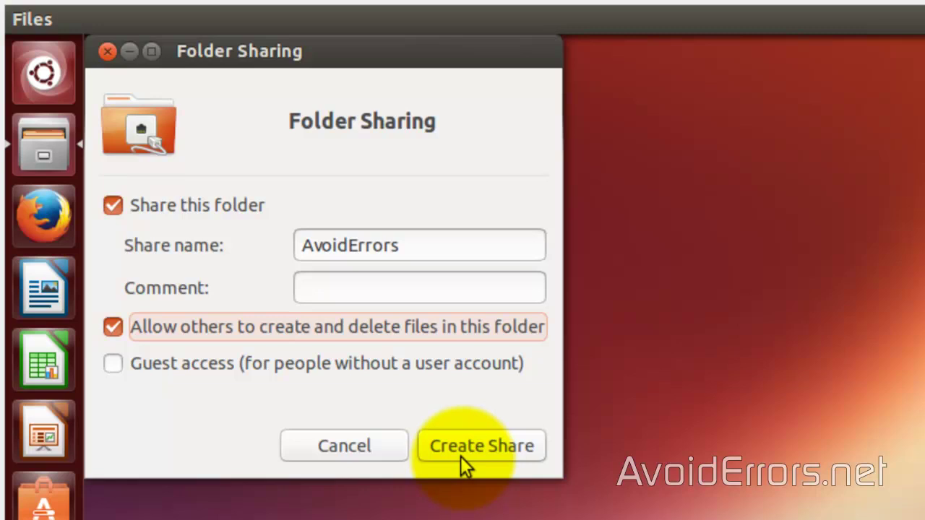
click(462, 446)
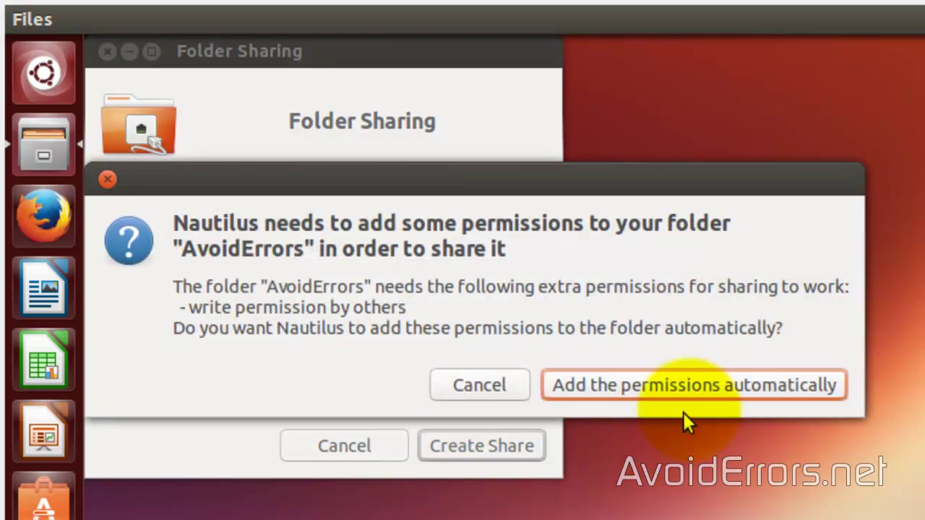
click(694, 392)
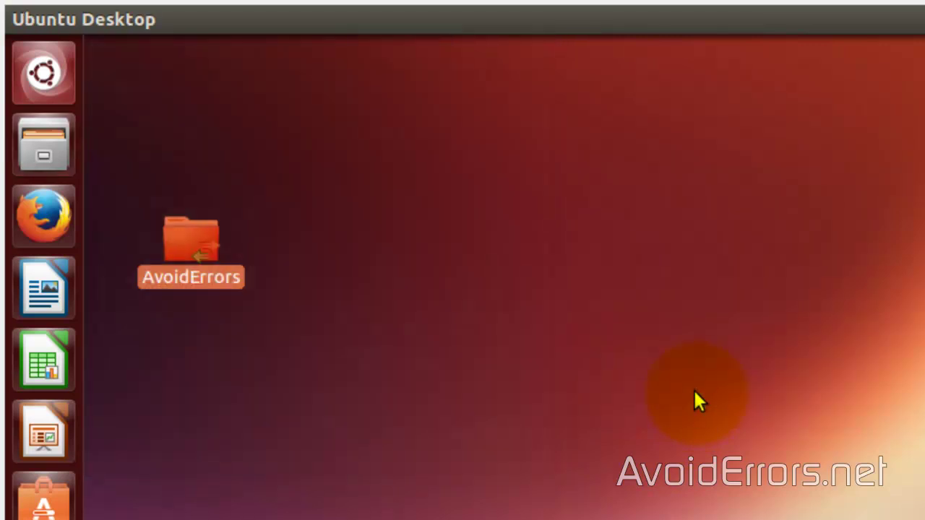
click(695, 395)
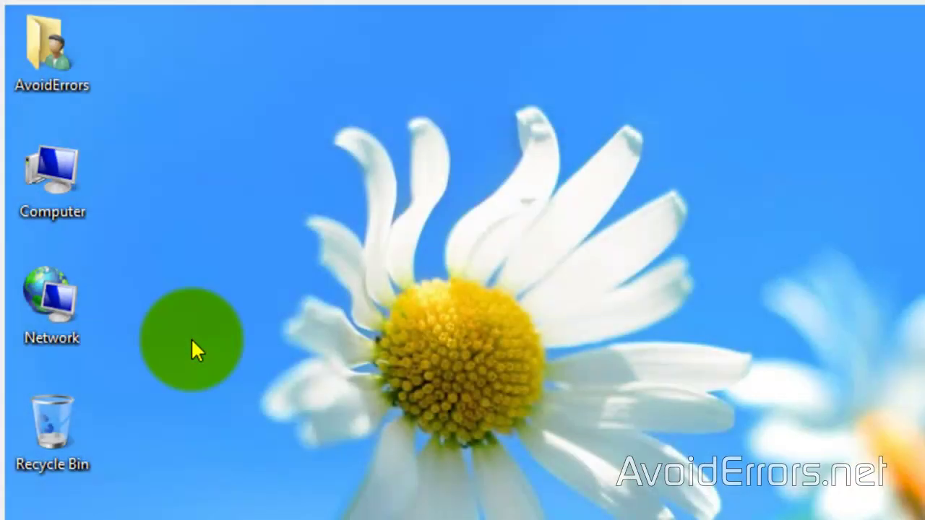
Browse Network > UBUNTU-1304 > AvoidErrors and enter the Samba user's name and password
double_click(55, 301)
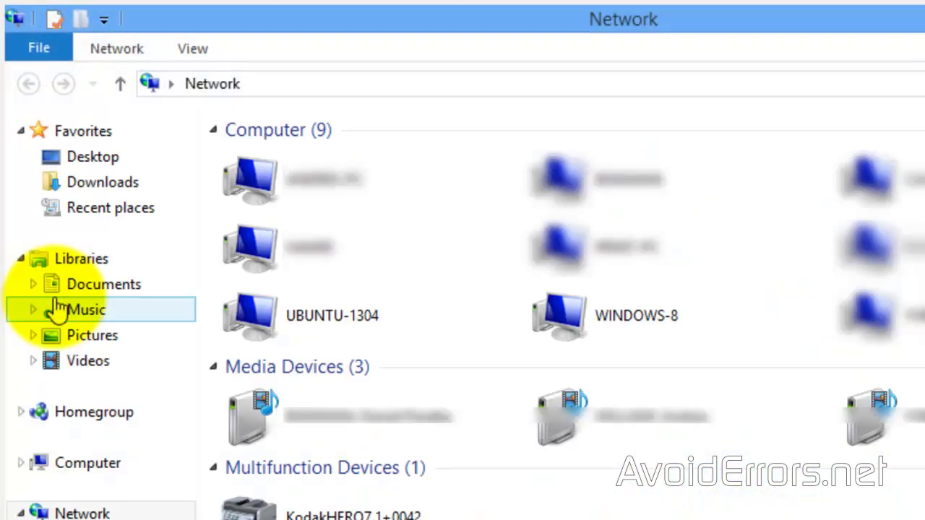
double_click(344, 329)
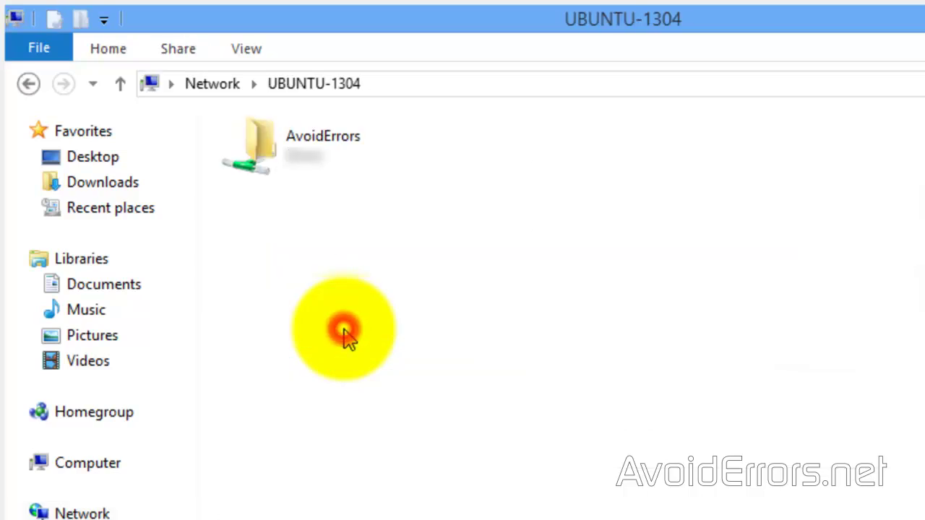
double_click(335, 140)
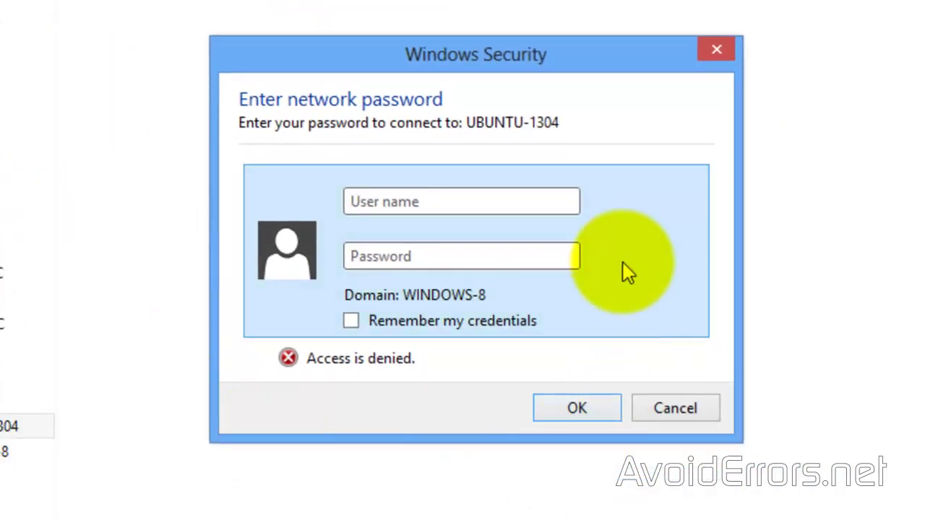
text(mike)
key(Tab)
text(•••••••)
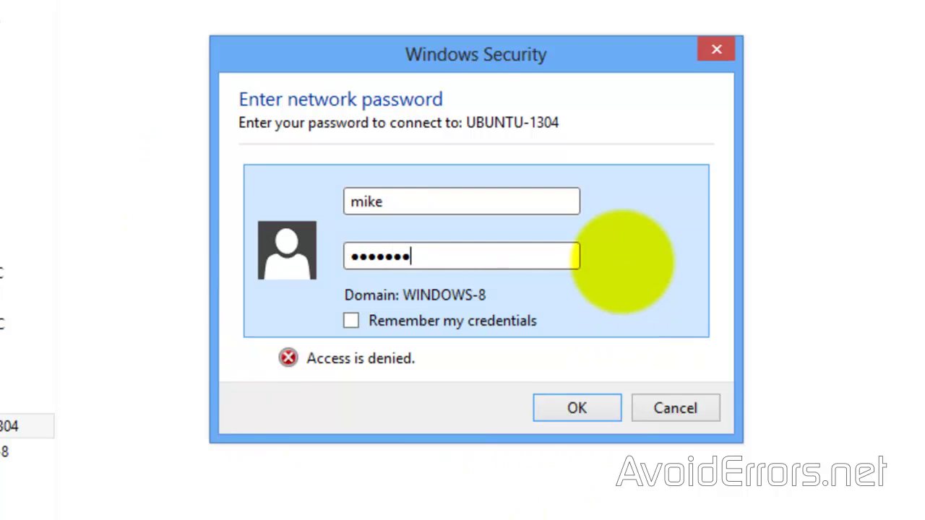
click(612, 411)
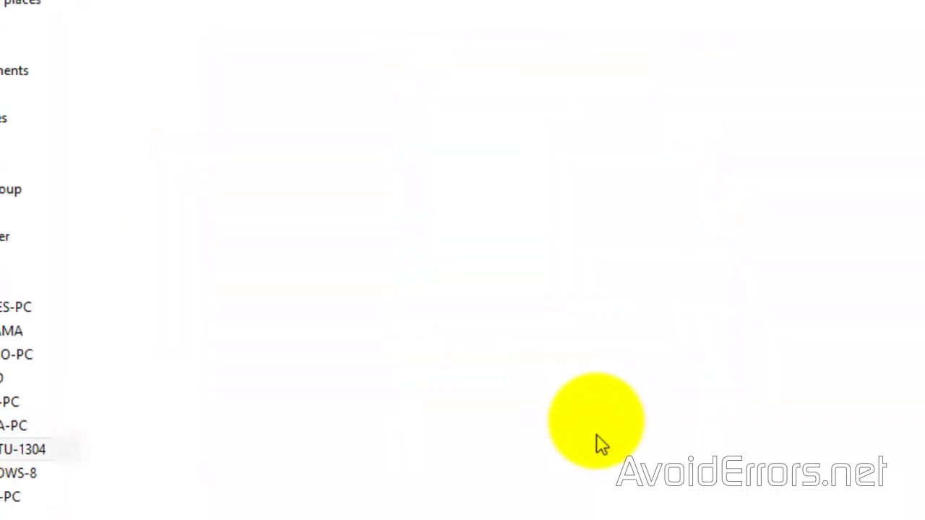